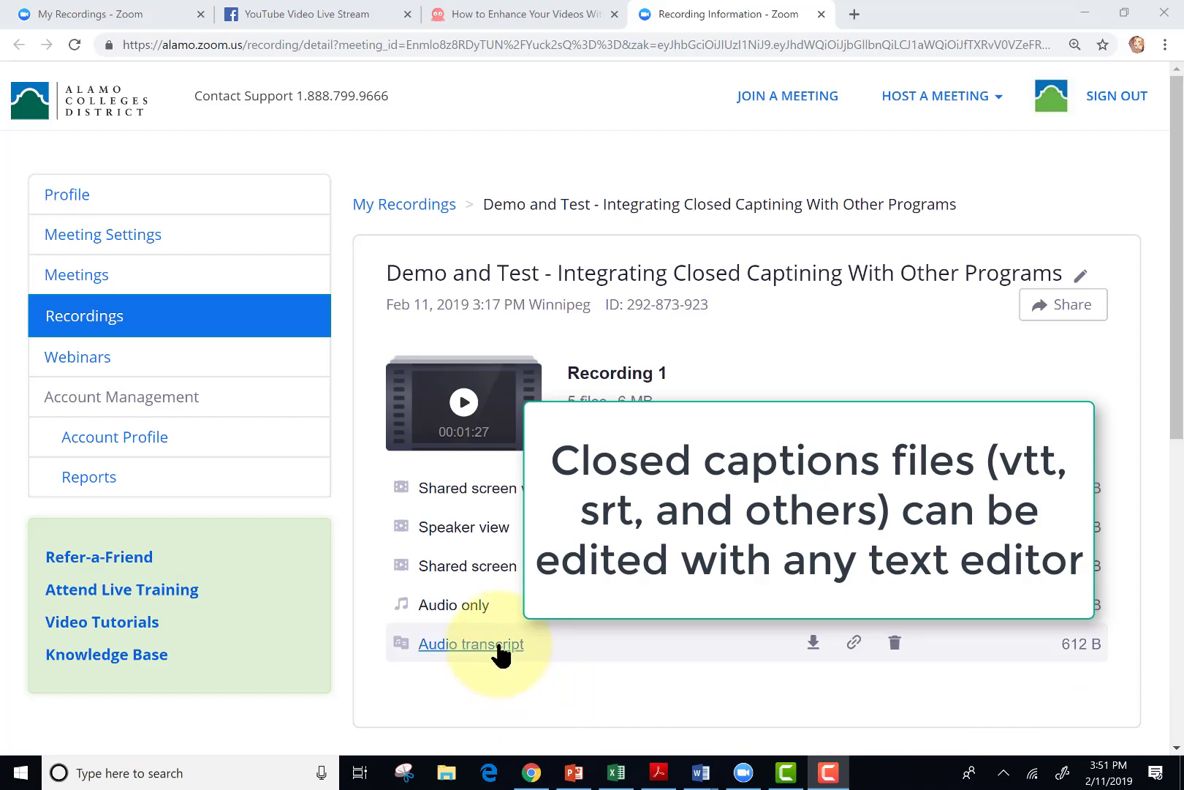
# Step: Download the Audio transcript .vtt file from the recording's Recording Information page
pyautogui.click(812, 644)
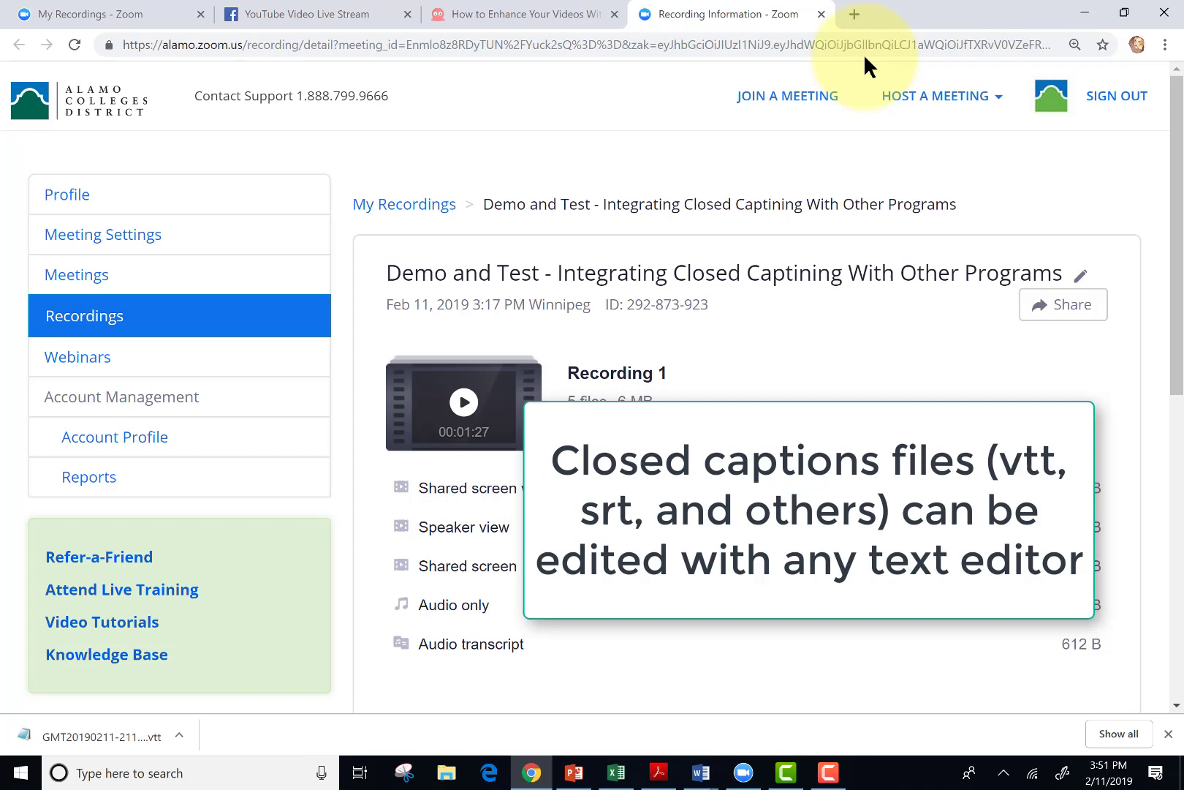
# Step: Search 'convert vtt to srt' and convert the Zoom transcript to SRT on Subtitle Tools
pyautogui.click(851, 16)
pyautogui.write('convert vtt to srt')
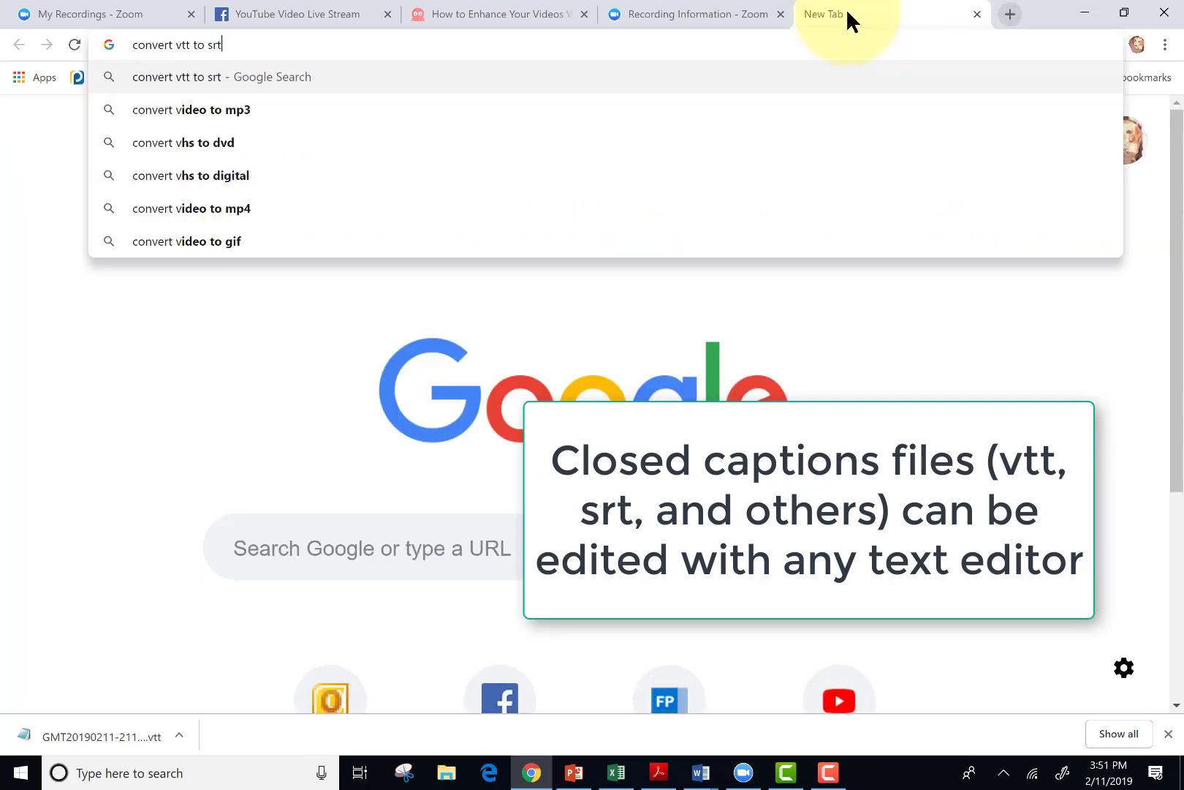
pyautogui.press('Return')
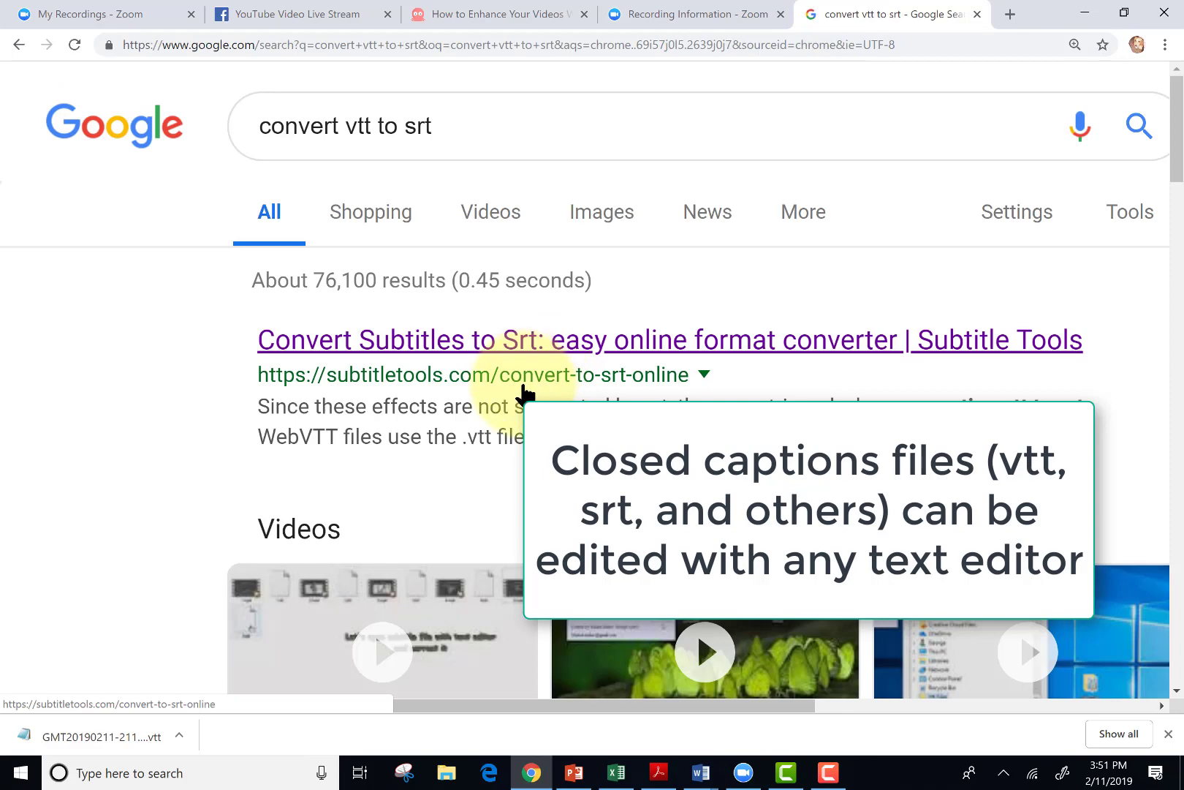
pyautogui.click(553, 357)
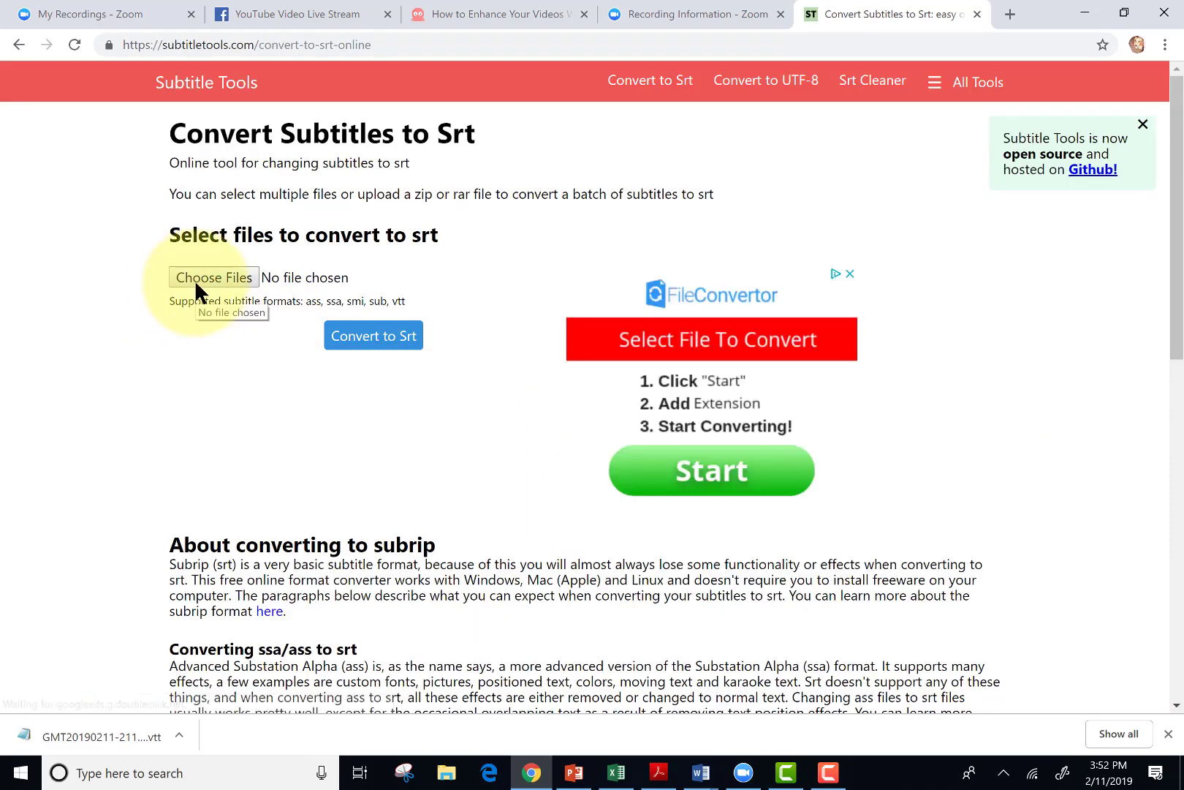
pyautogui.click(355, 340)
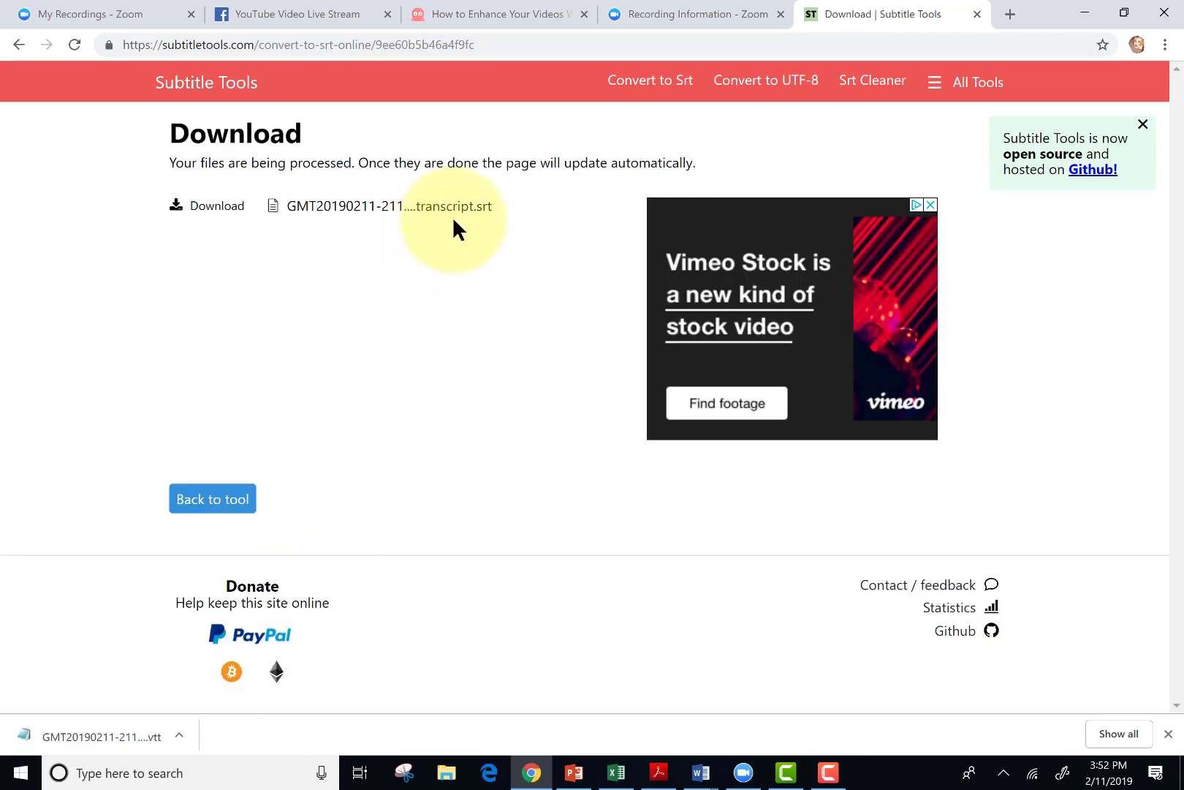
# Step: Download the converted .srt and the recording's MP4, then open the Shared screen playback
pyautogui.click(186, 208)
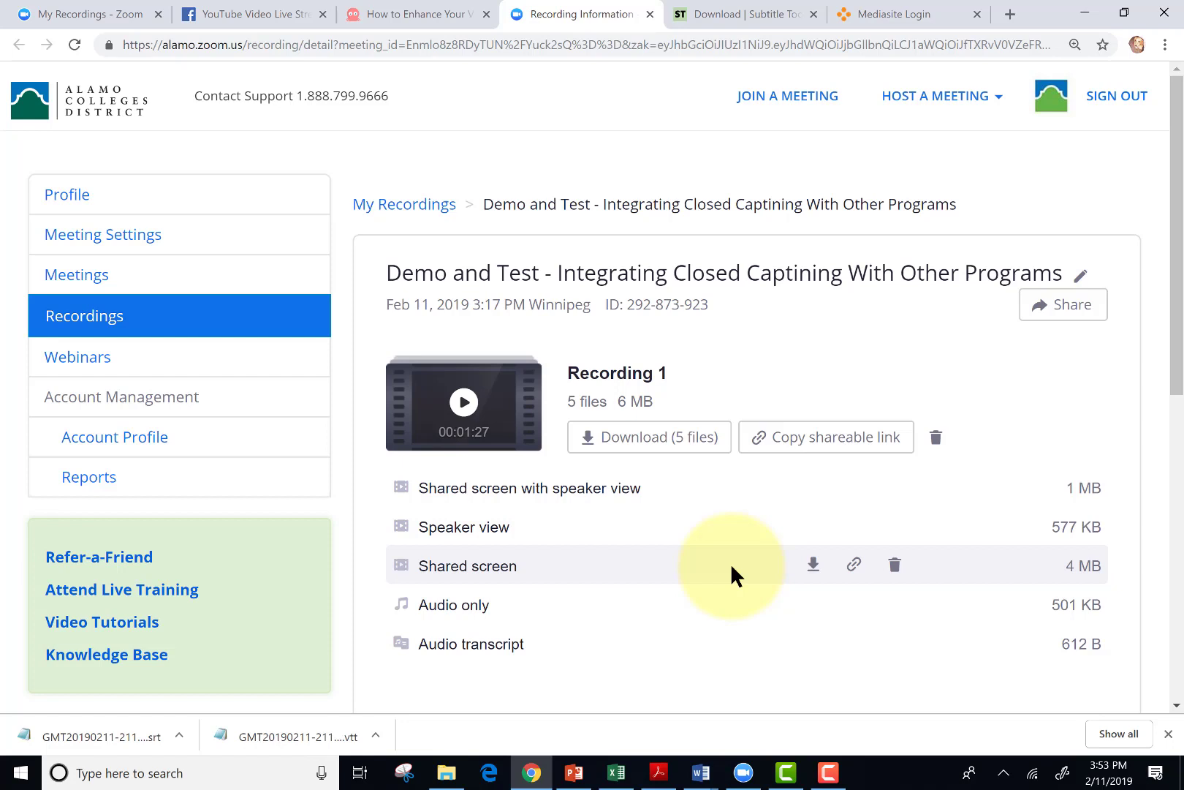
pyautogui.click(813, 565)
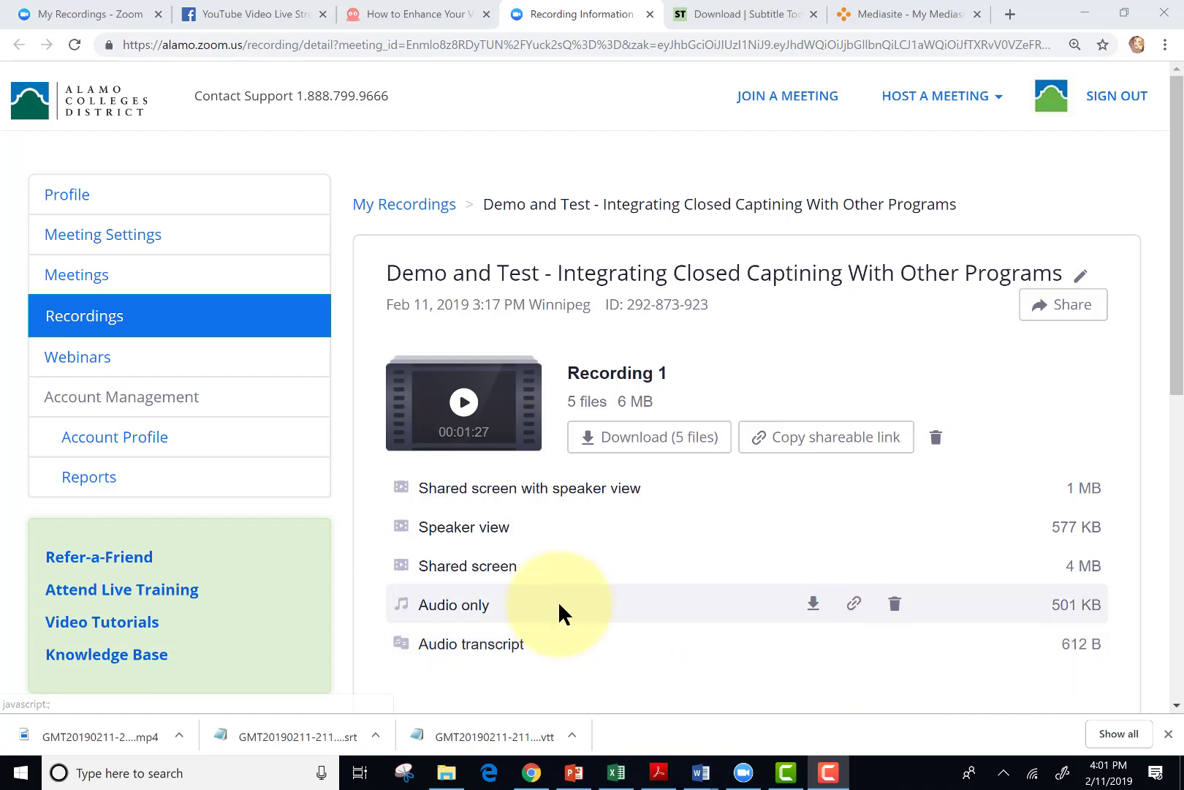
pyautogui.click(468, 566)
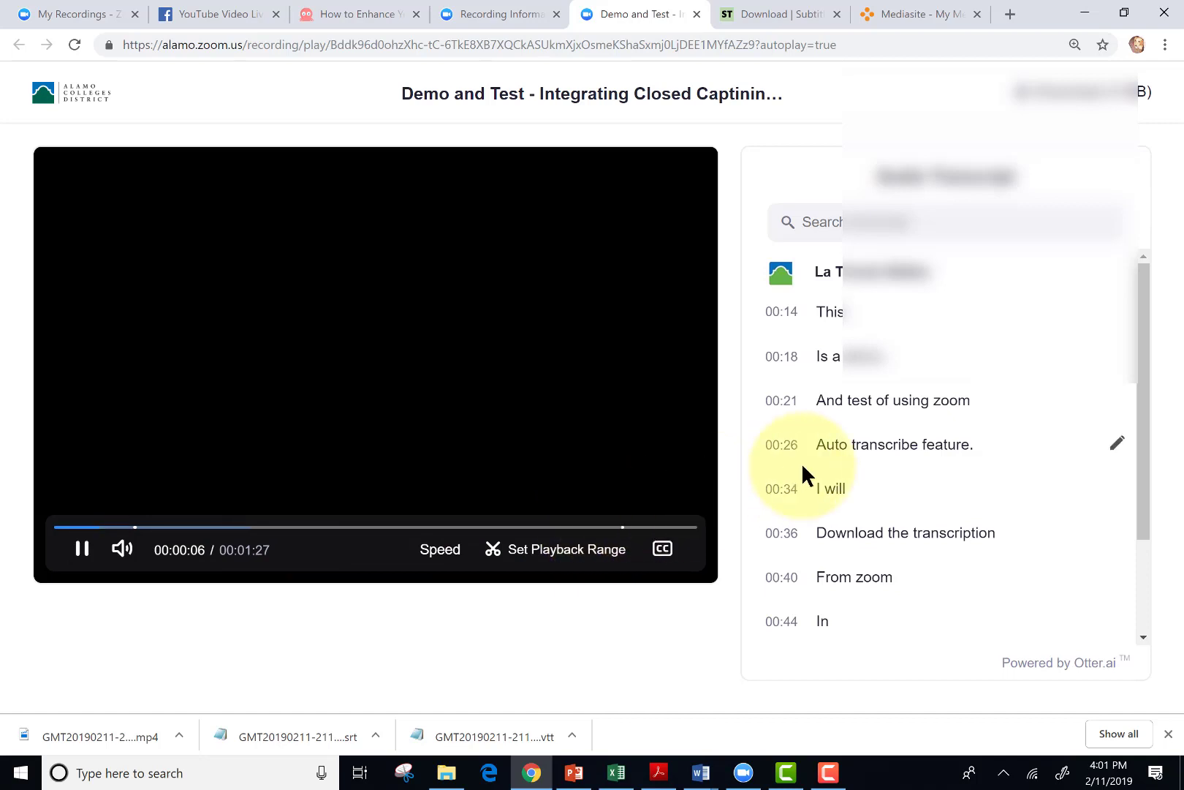
# Step: Pause at the 00:40 transcript line and edit it to read 'From zoom and place it'
pyautogui.scroll(-2, 823, 451)
pyautogui.click(964, 448)
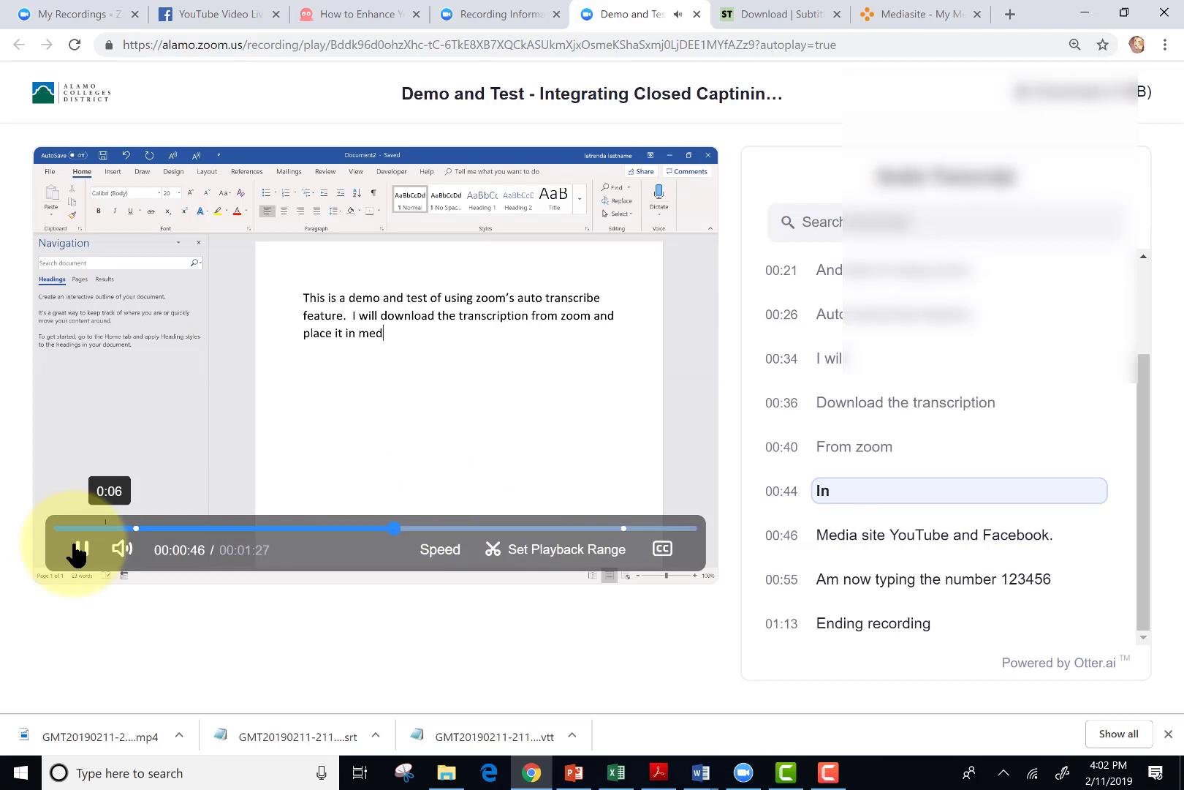
pyautogui.click(79, 550)
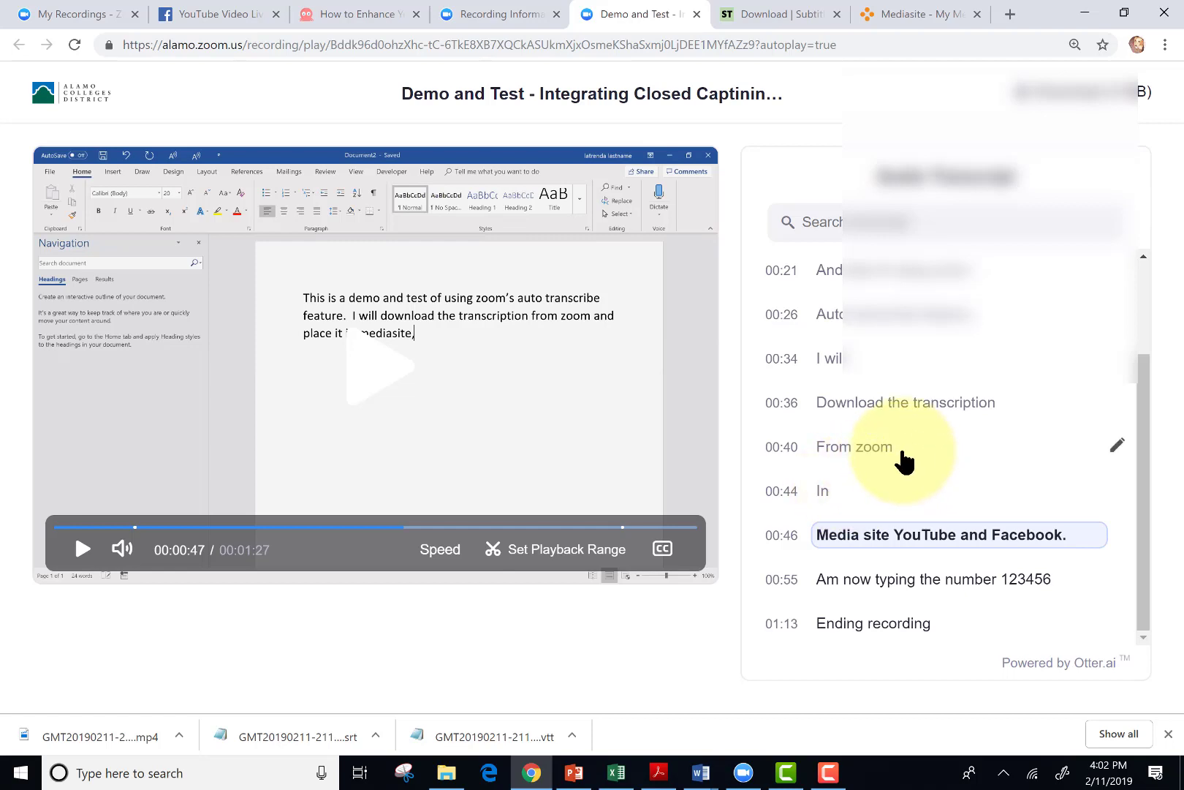
pyautogui.click(1118, 449)
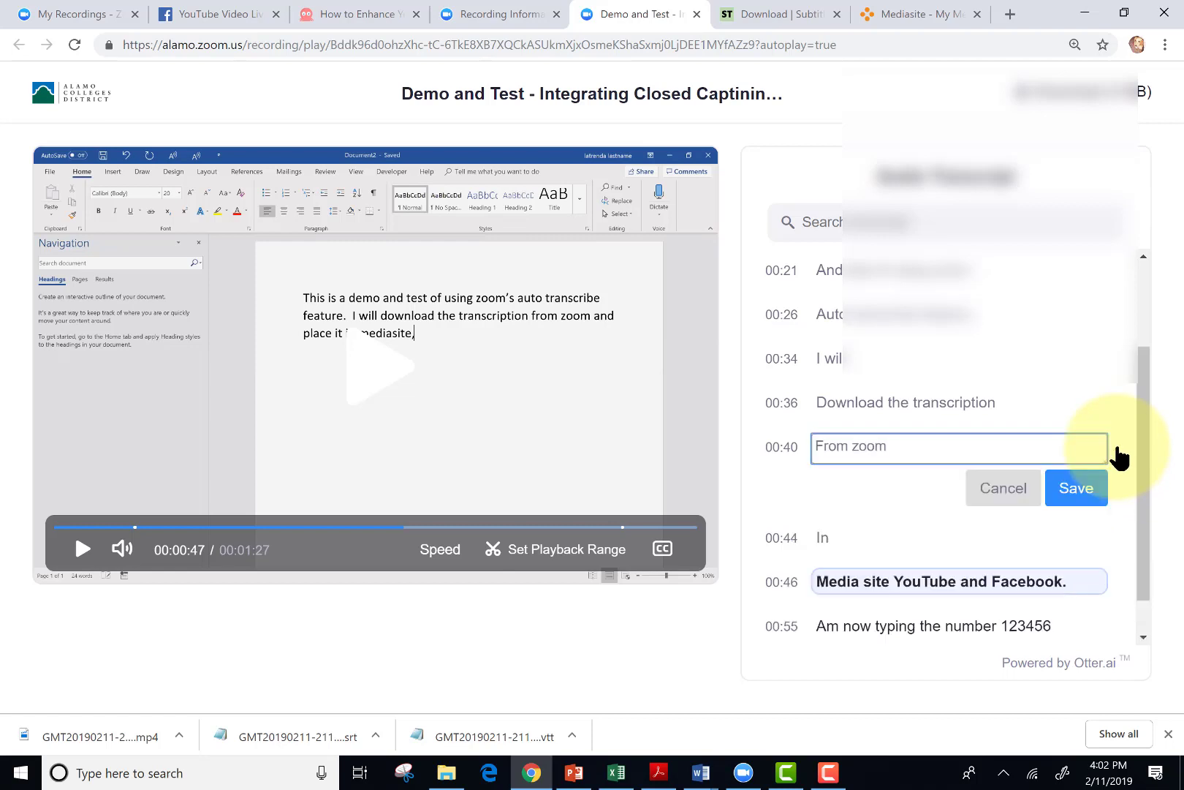
pyautogui.write('and place')
pyautogui.press('BackSpace')
pyautogui.write('ce it')
pyautogui.click(1081, 487)
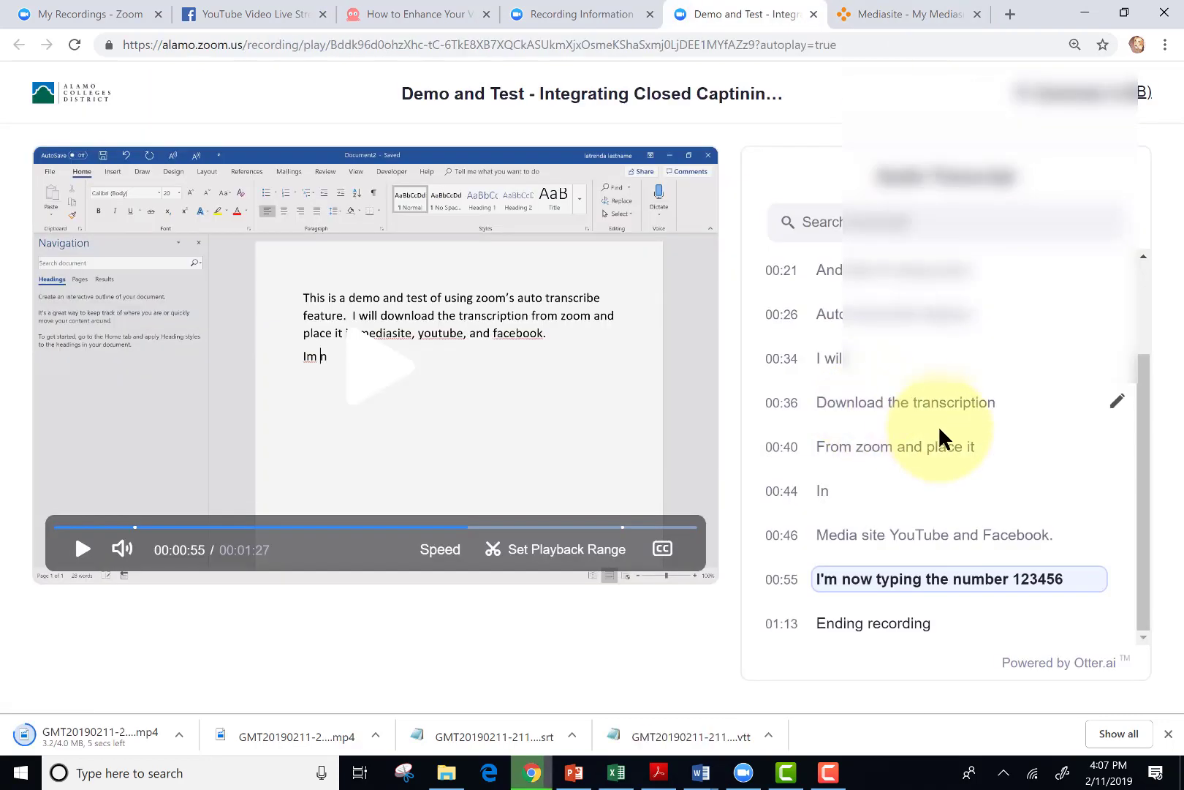
pyautogui.click(609, 15)
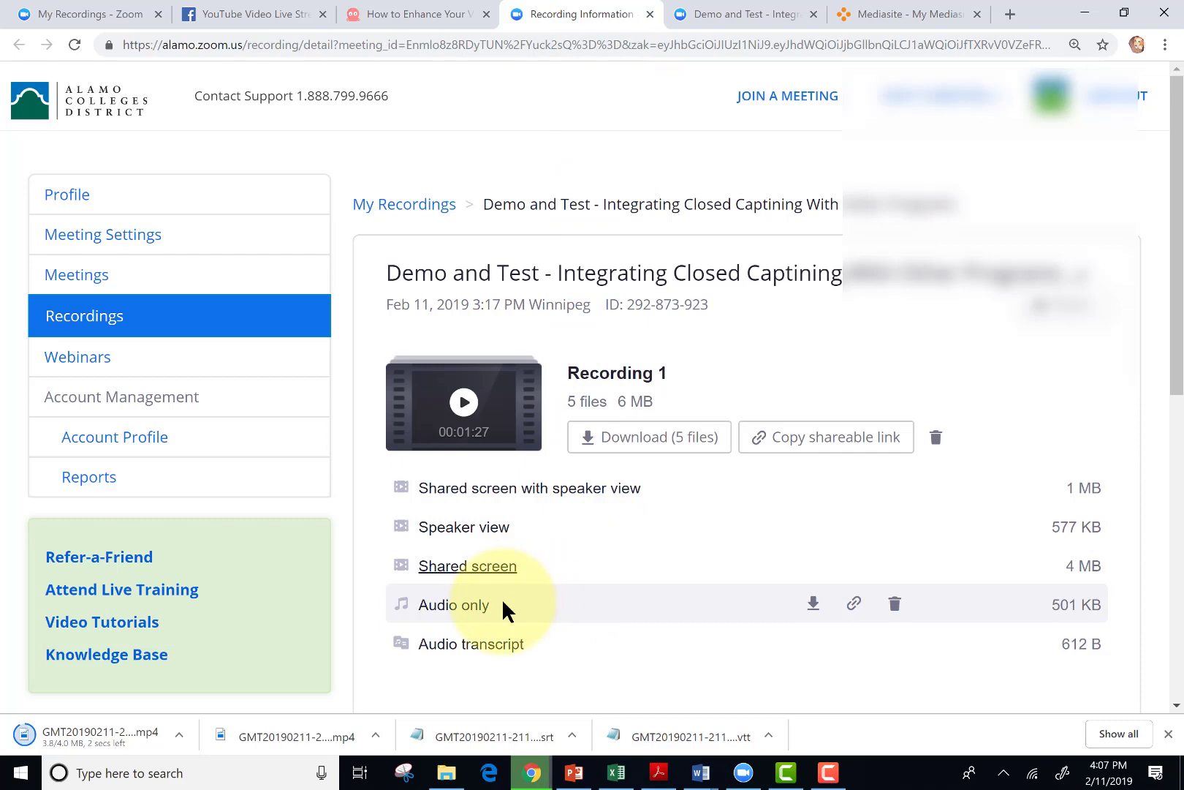
# Step: Enable Audio Transcriptions under Delivery with a manually uploaded caption file, and save
pyautogui.click(893, 13)
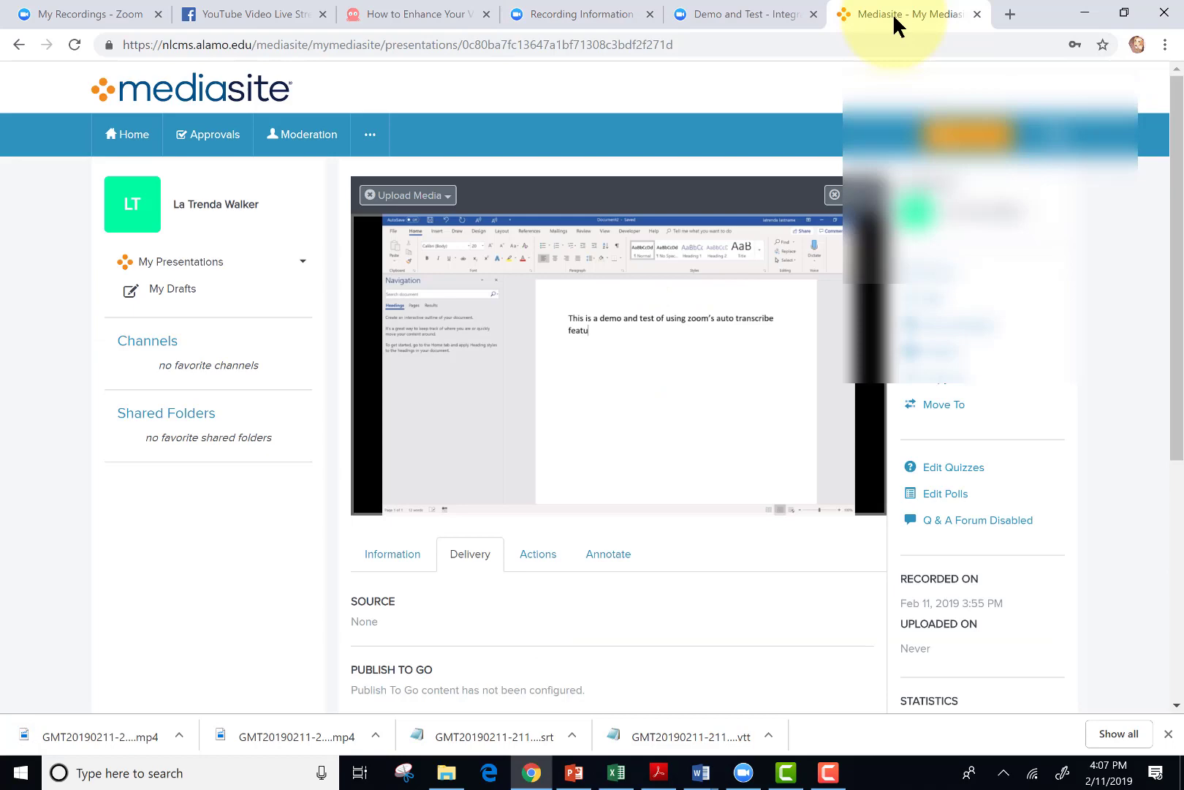
pyautogui.click(930, 299)
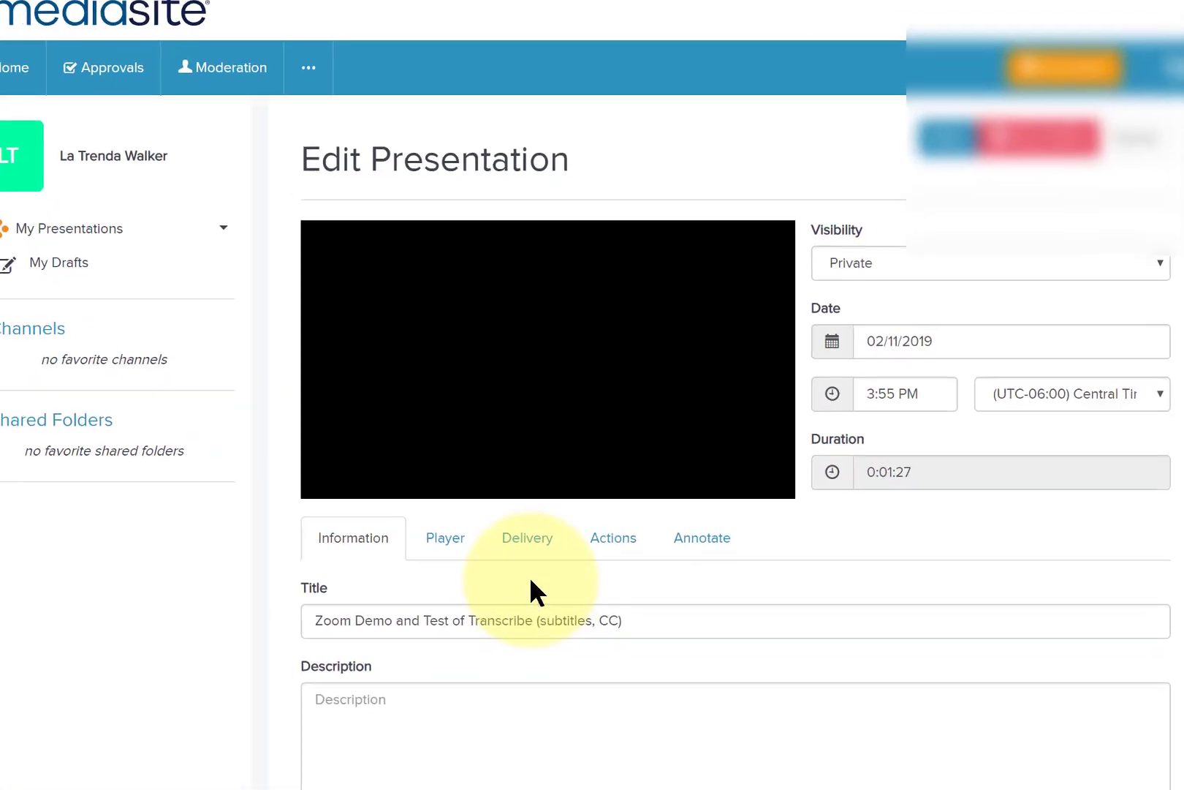
pyautogui.click(525, 550)
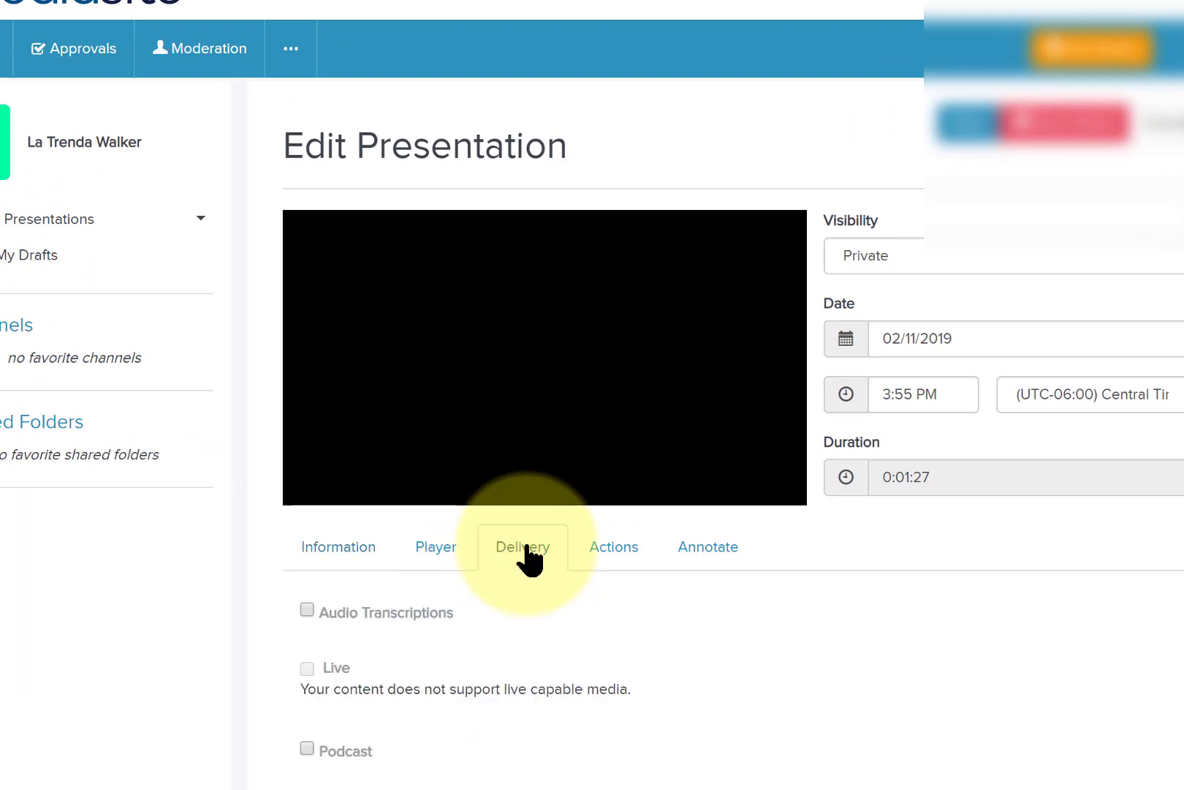
pyautogui.click(308, 609)
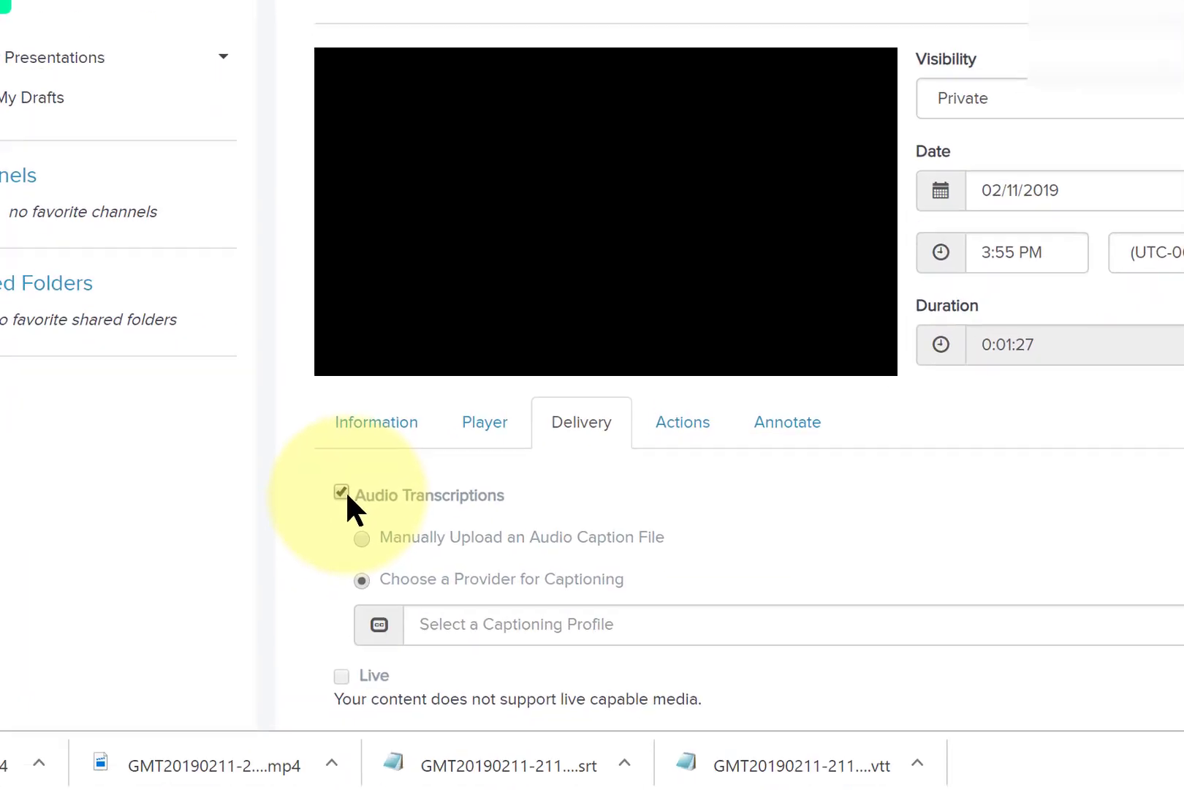
pyautogui.click(376, 485)
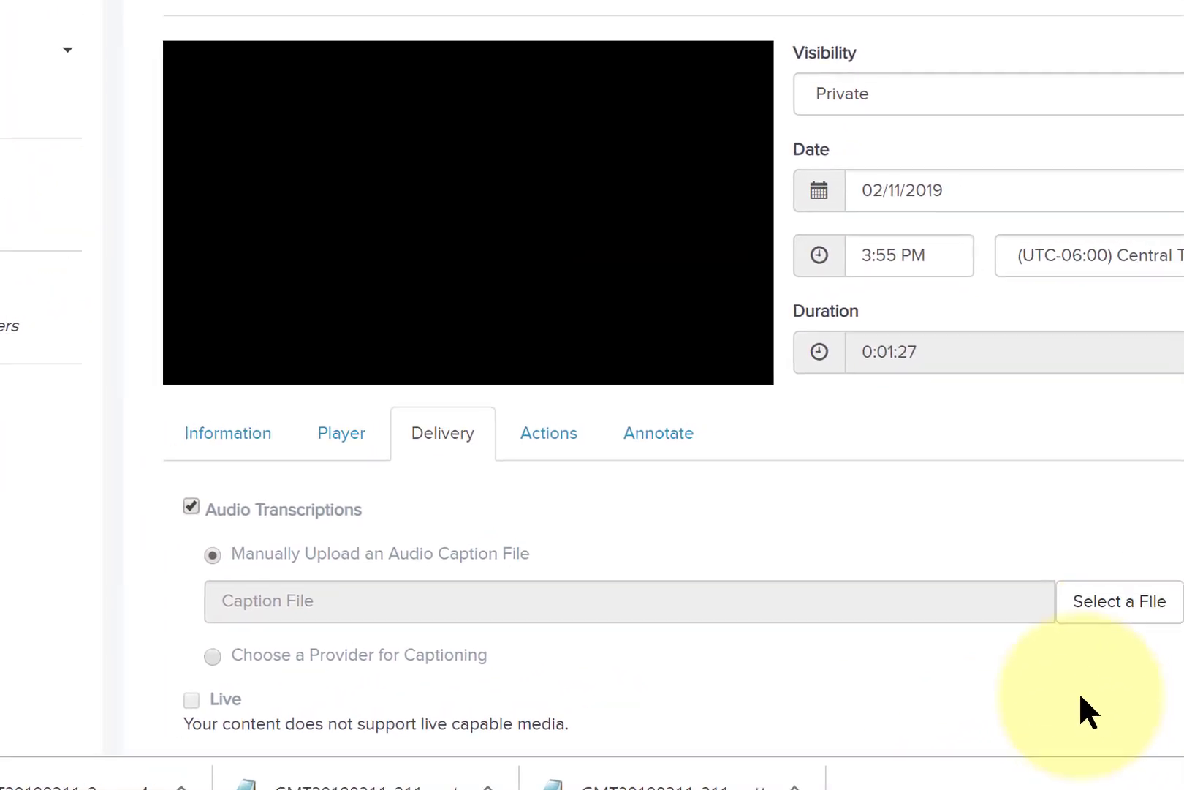
pyautogui.click(1094, 621)
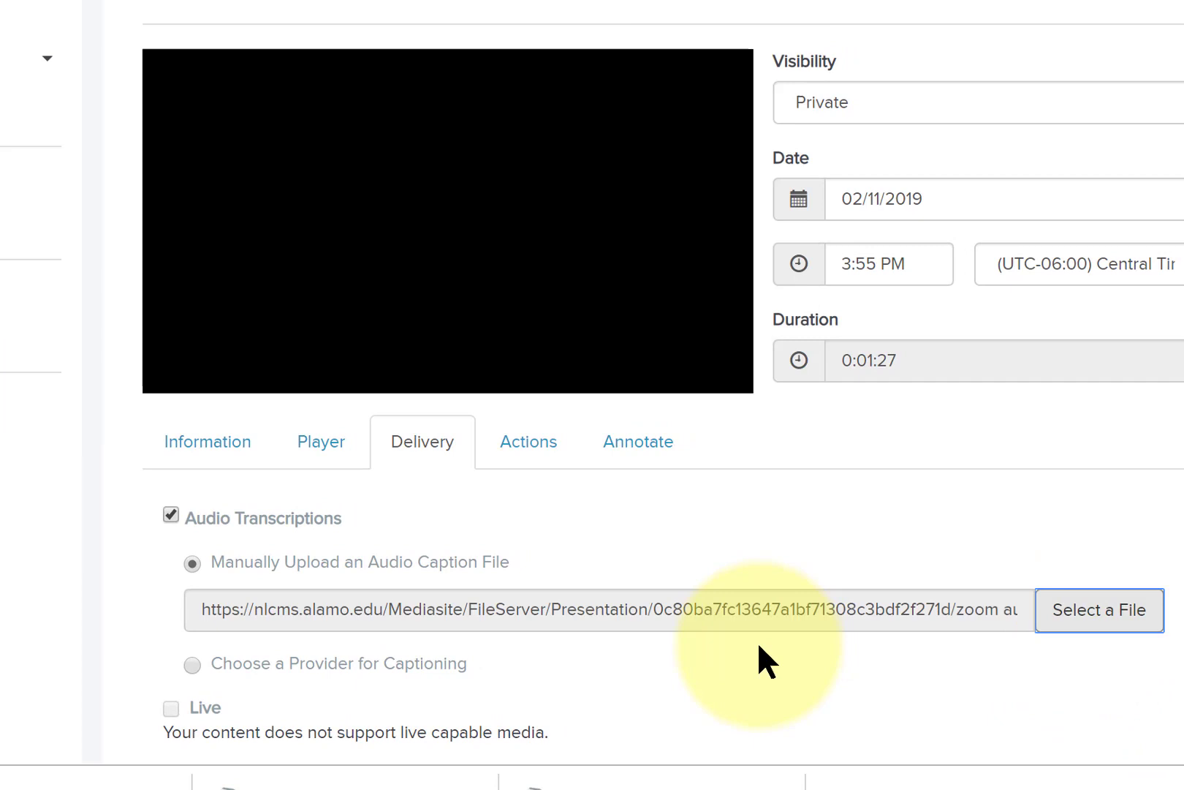
pyautogui.scroll(-5, 757, 641)
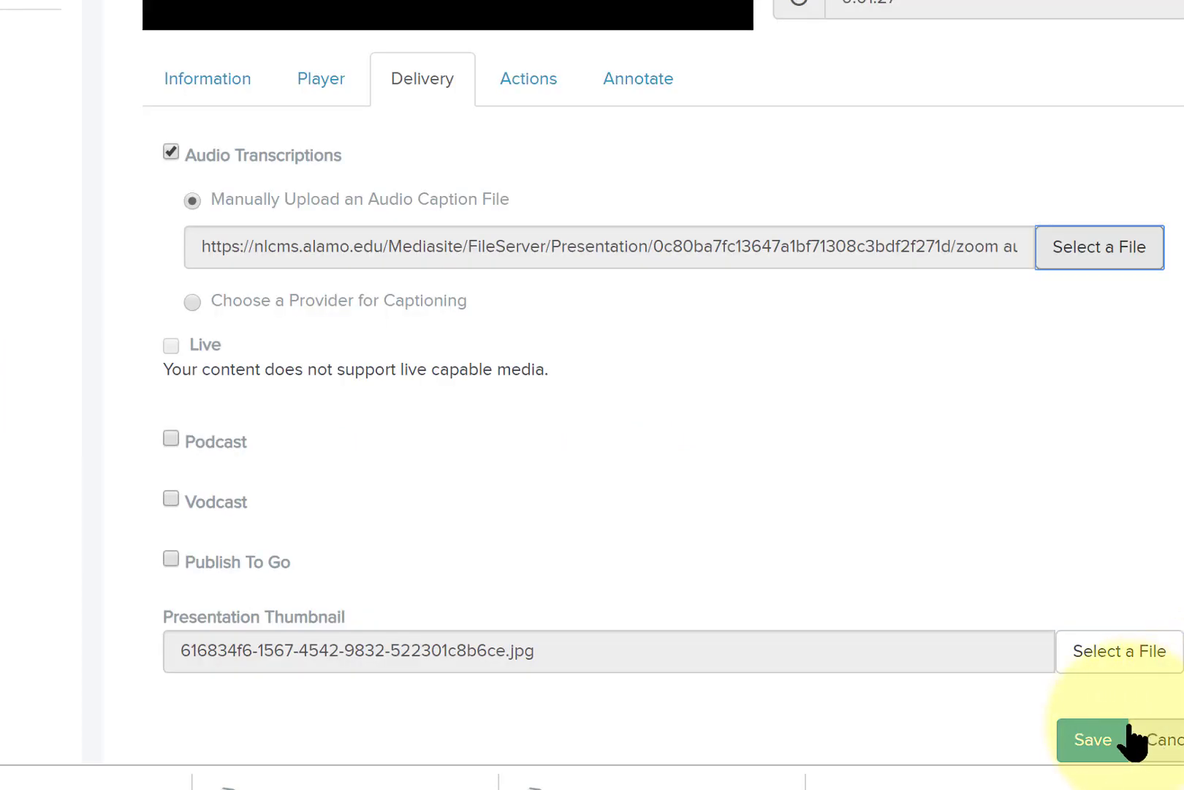
pyautogui.click(1108, 744)
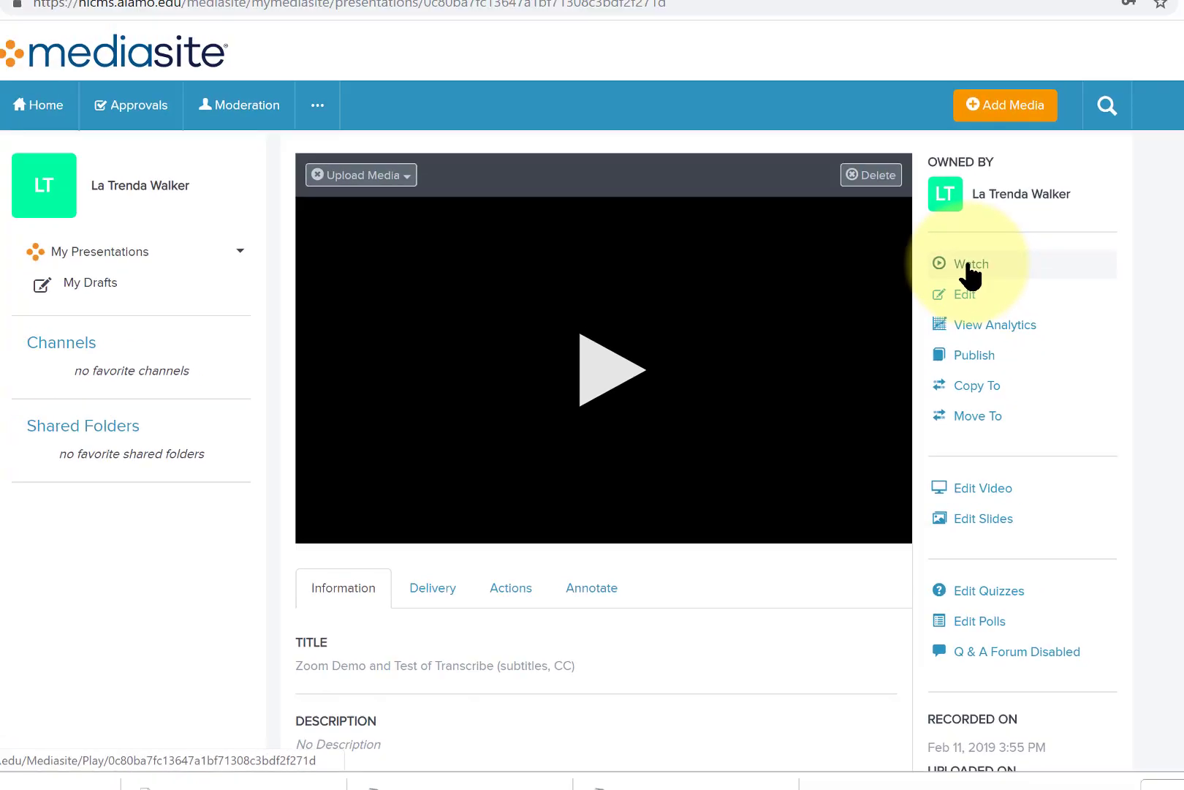
# Step: Watch the presentation with CC turned on, then pause playback
pyautogui.click(1038, 77)
pyautogui.click(762, 759)
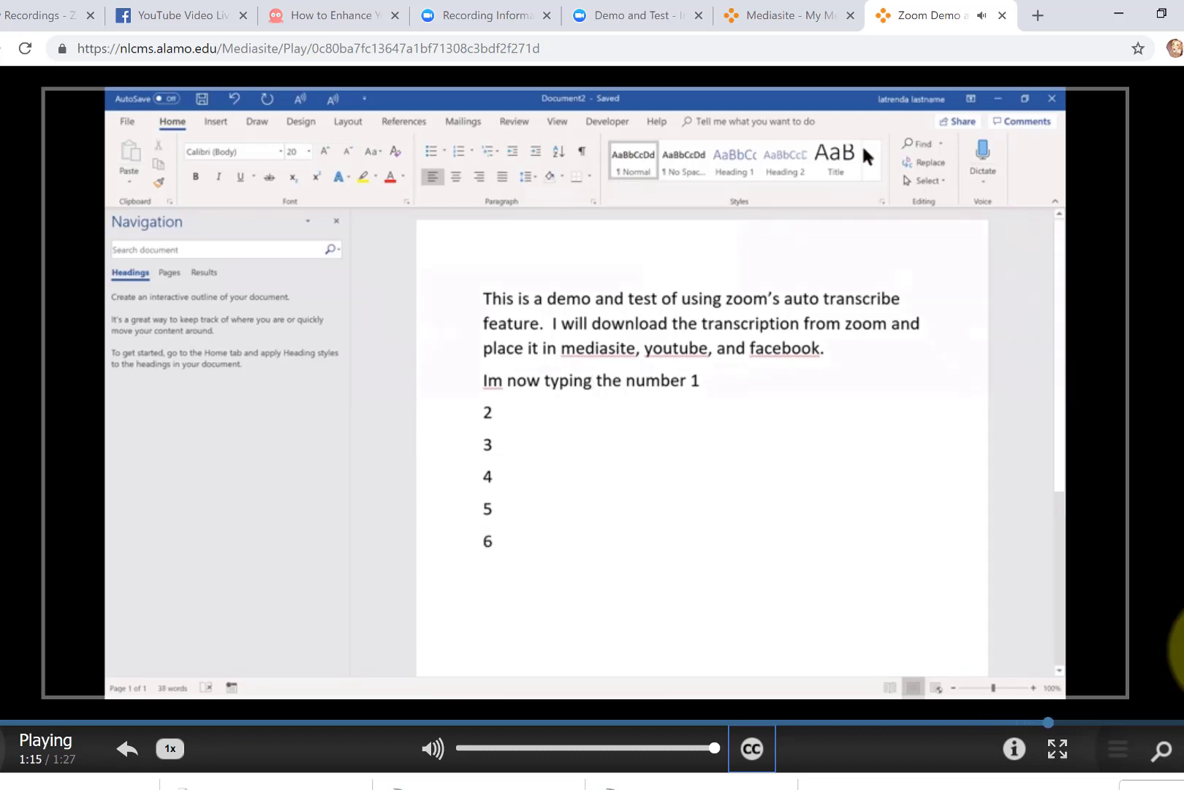
pyautogui.click(587, 613)
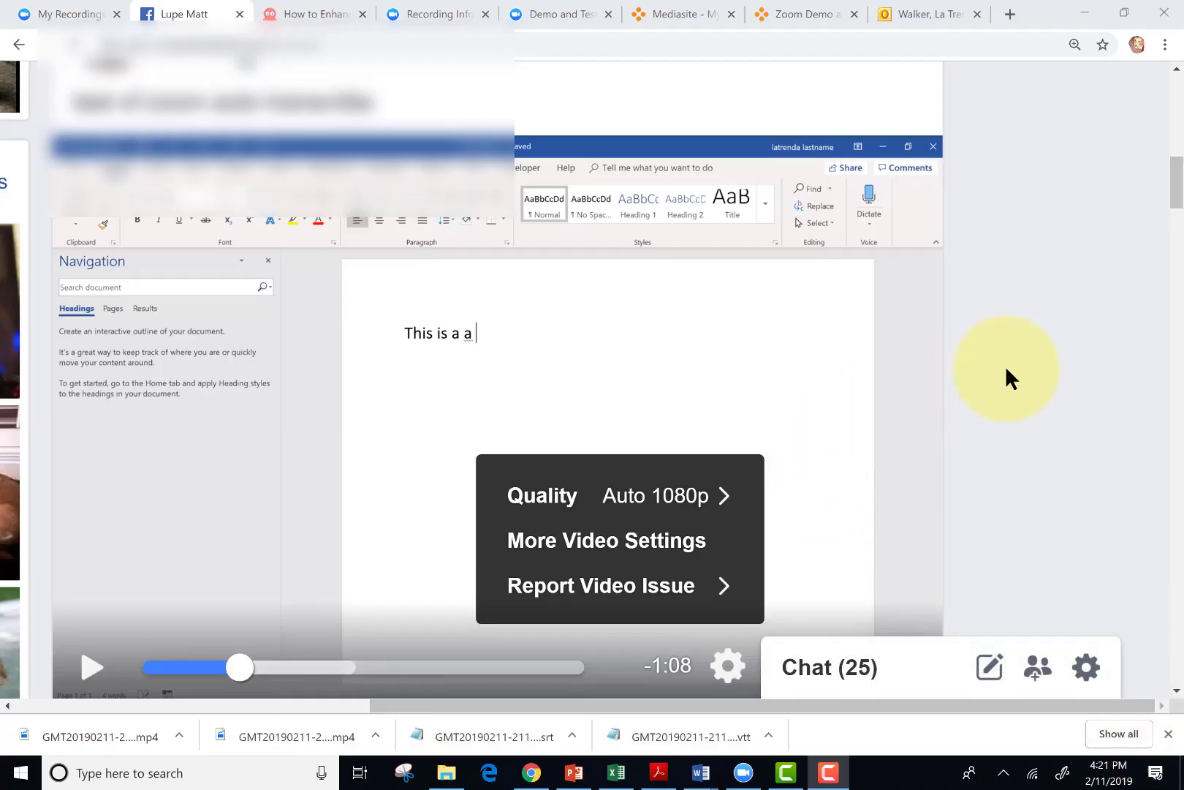
# Step: Open the demo video post's Edit Video page and scroll down to Captions
pyautogui.scroll(1, 1063, 454)
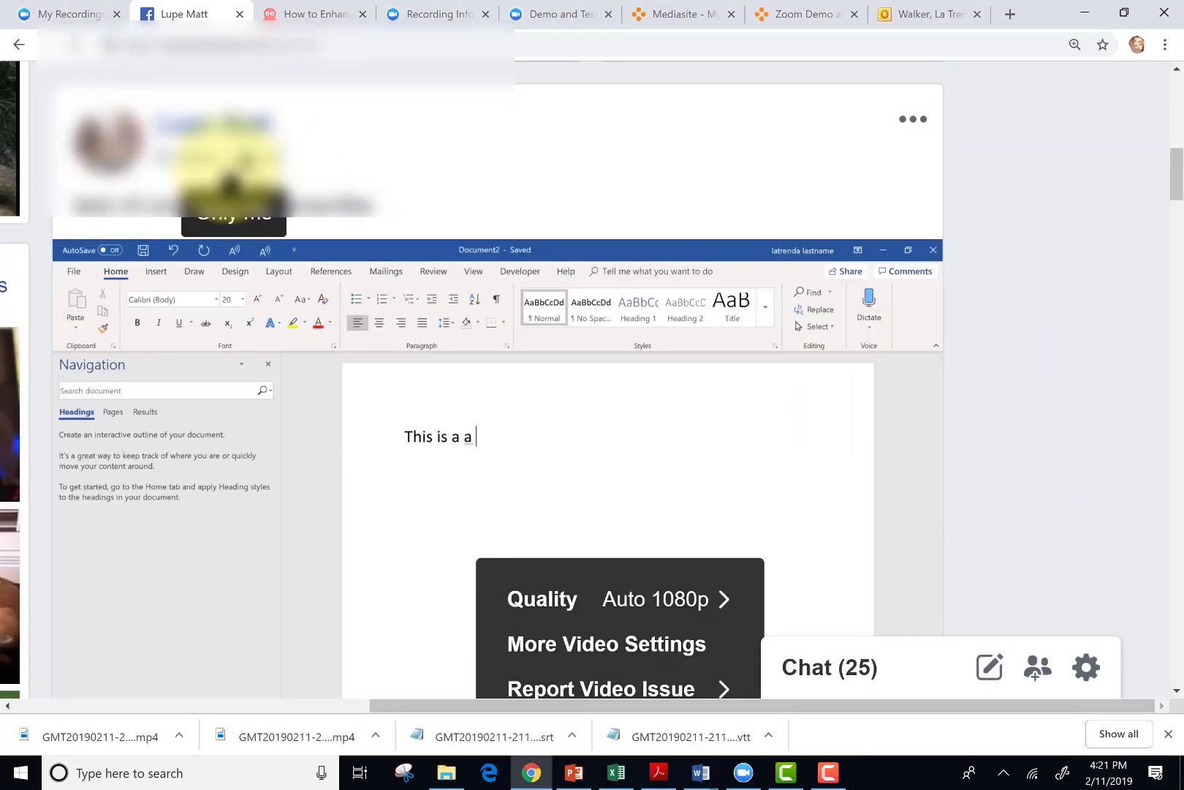
pyautogui.click(193, 163)
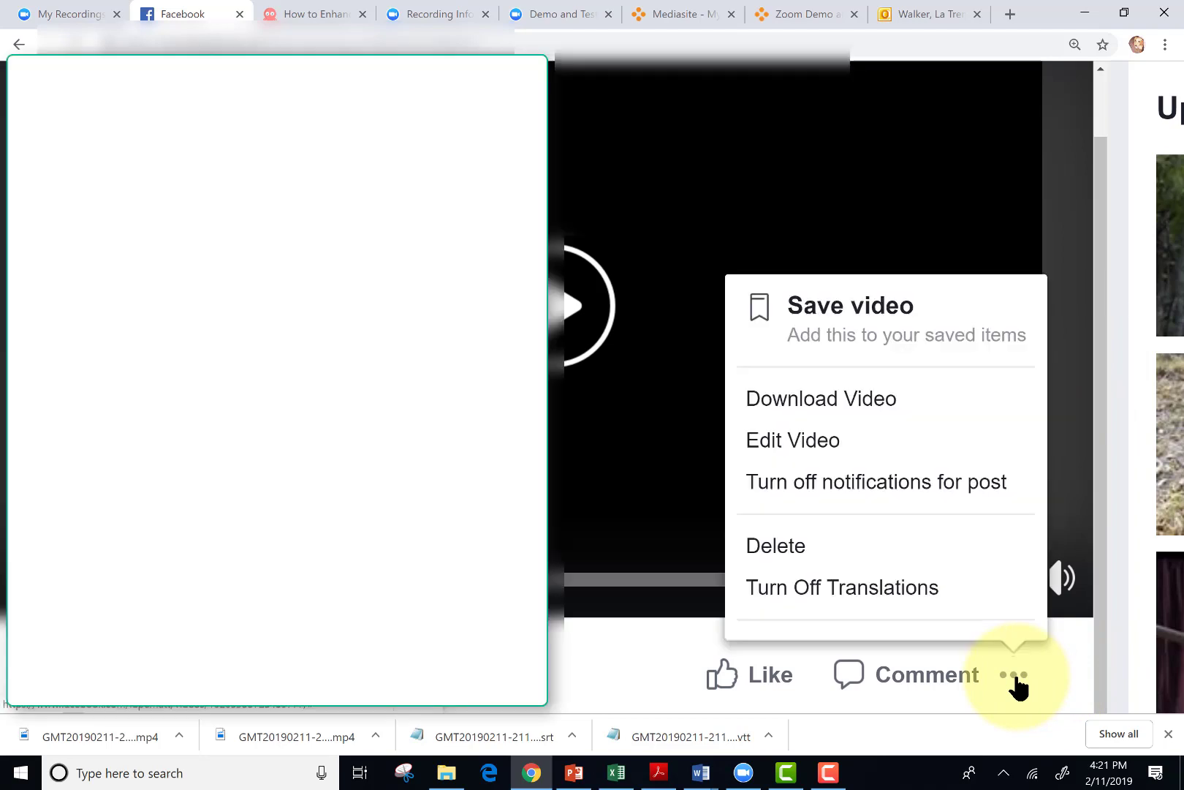
pyautogui.click(804, 457)
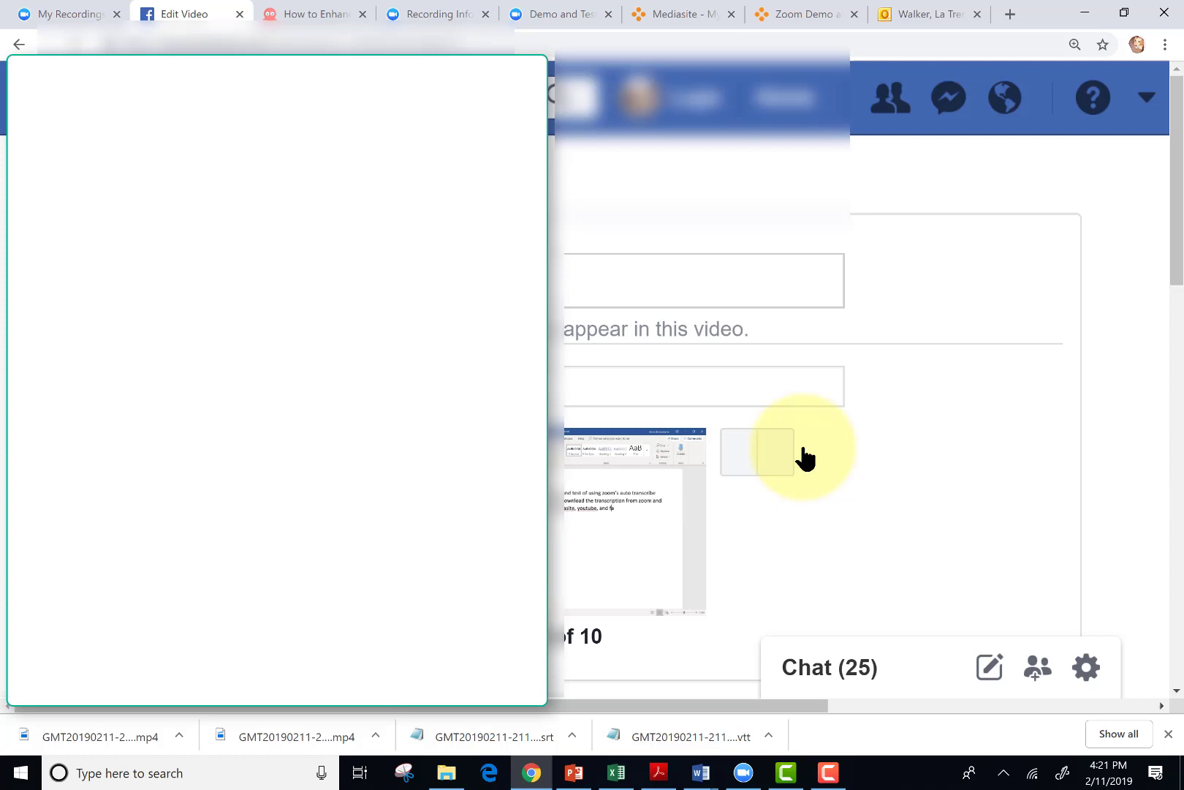
pyautogui.moveTo(1177, 252); pyautogui.dragTo(1179, 462)
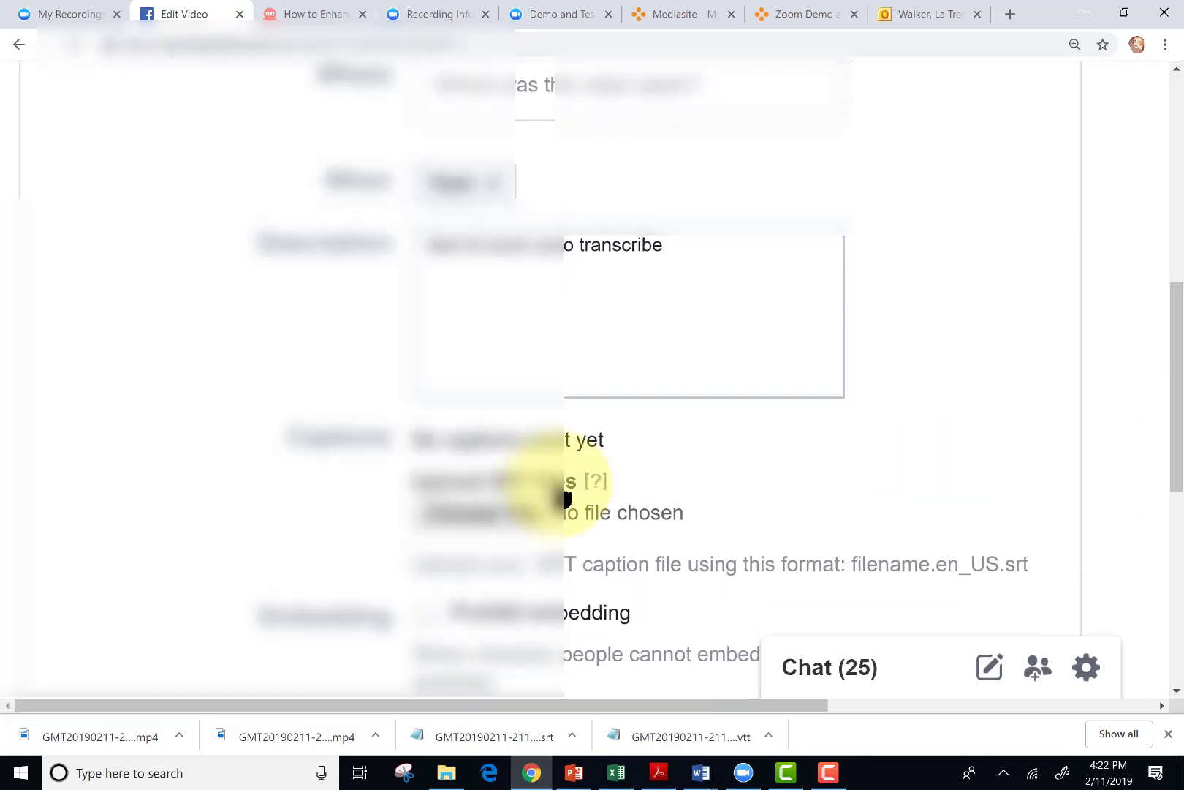
# Step: Choose the .srt caption file under Upload SRT files for the Facebook video
pyautogui.click(525, 519)
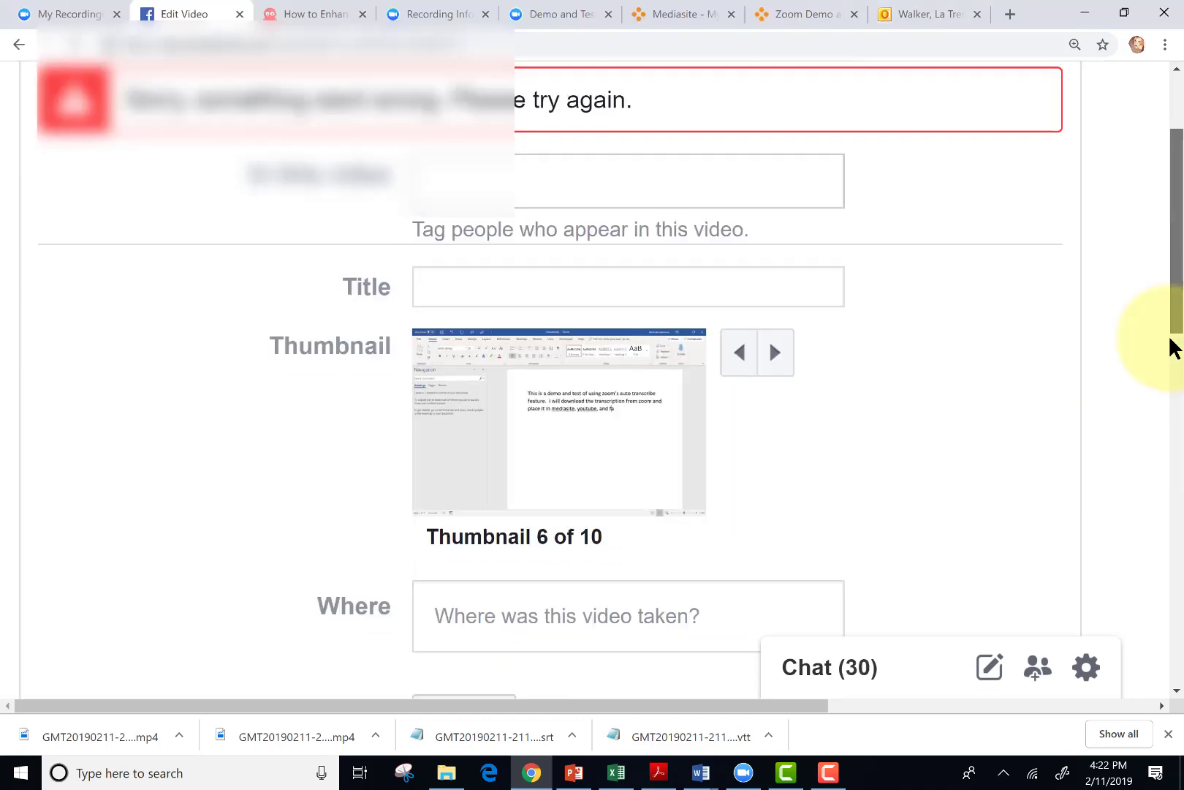
pyautogui.scroll(-4, 1170, 366)
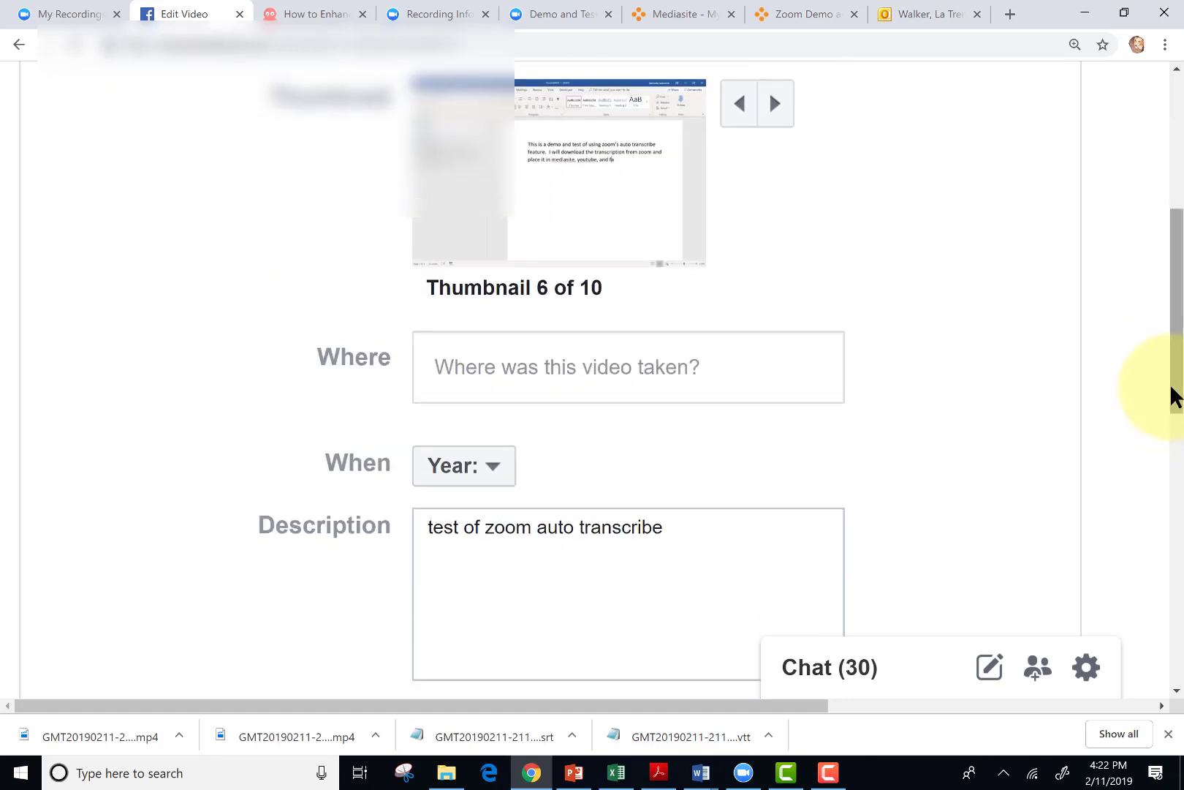
pyautogui.scroll(-3, 1162, 431)
pyautogui.scroll(-1, 1146, 477)
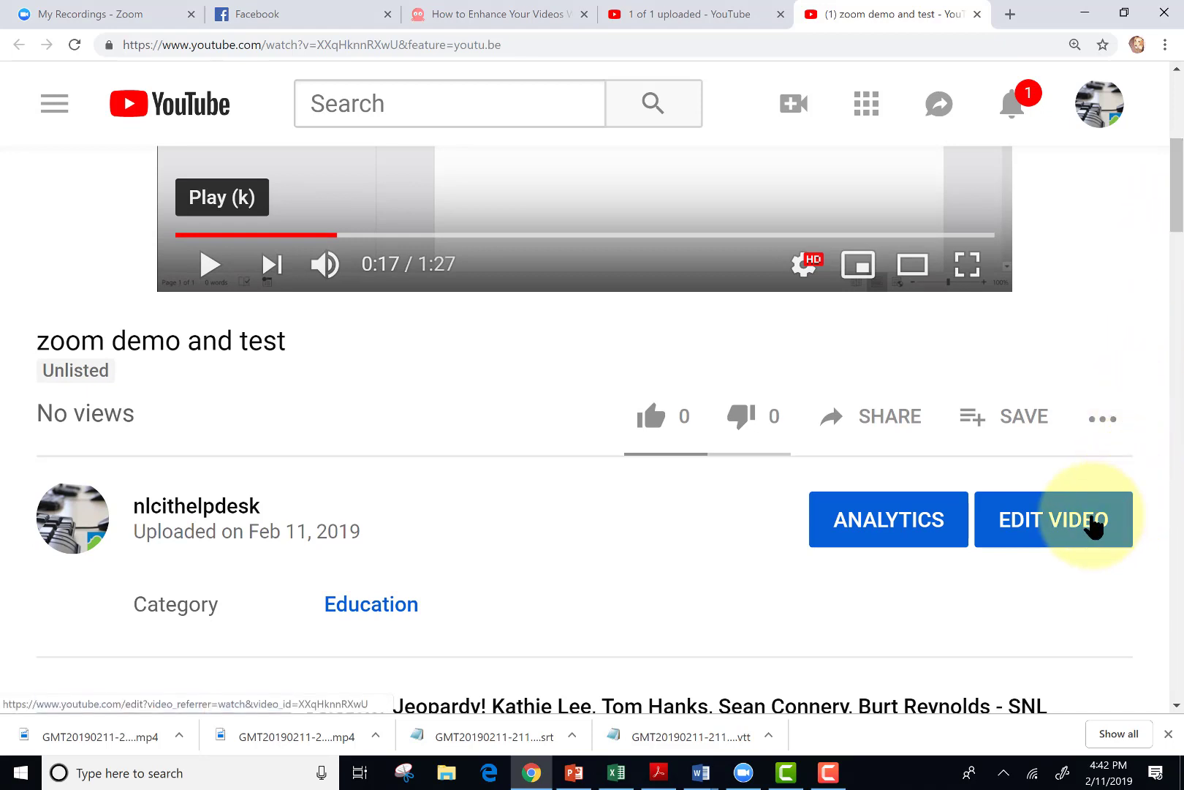
# Step: In the video's Subtitles/CC editor, add English subtitles and choose Upload a file
pyautogui.click(1092, 516)
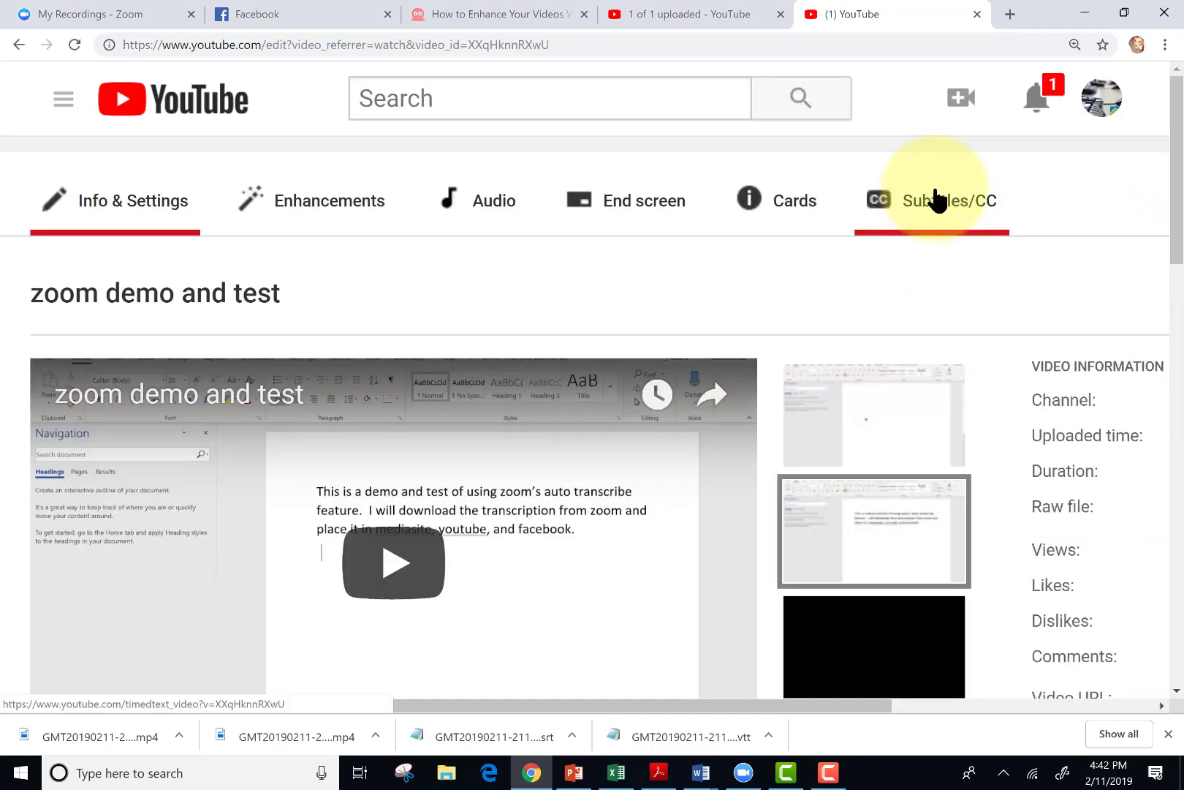
pyautogui.click(938, 199)
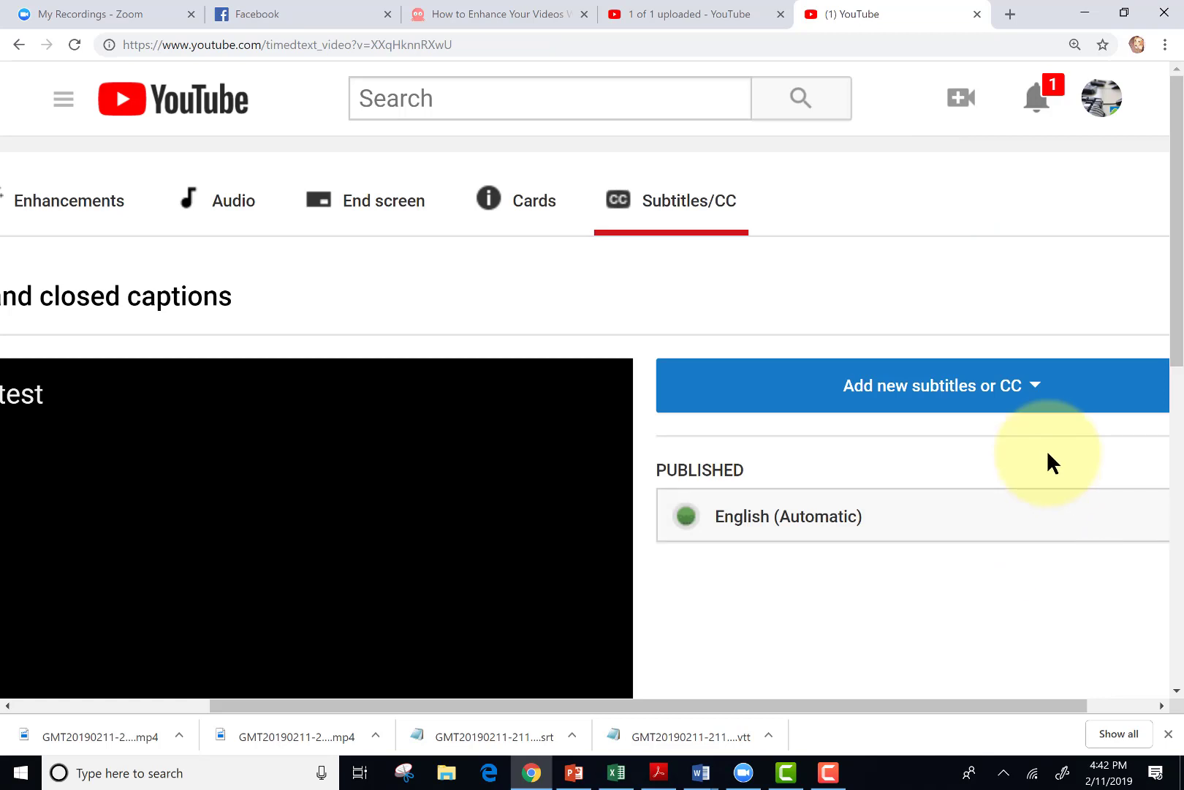
pyautogui.click(1032, 402)
pyautogui.click(969, 446)
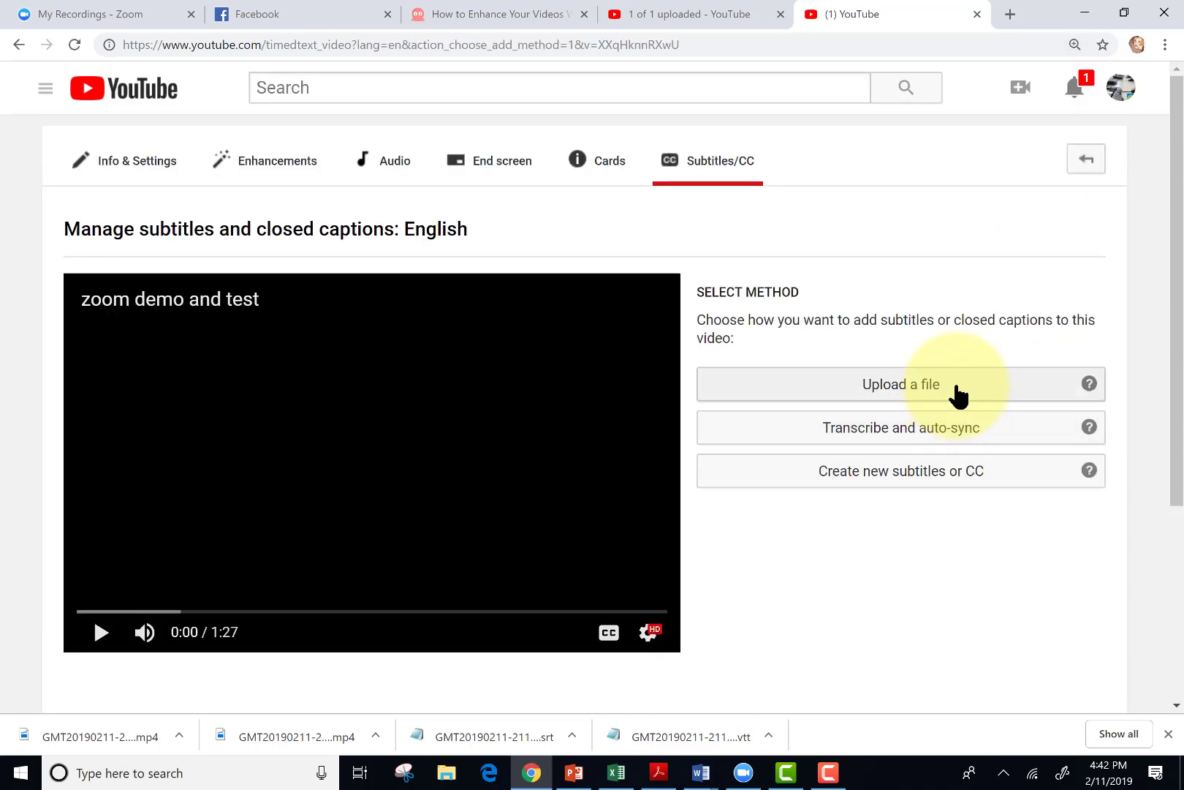
pyautogui.click(958, 398)
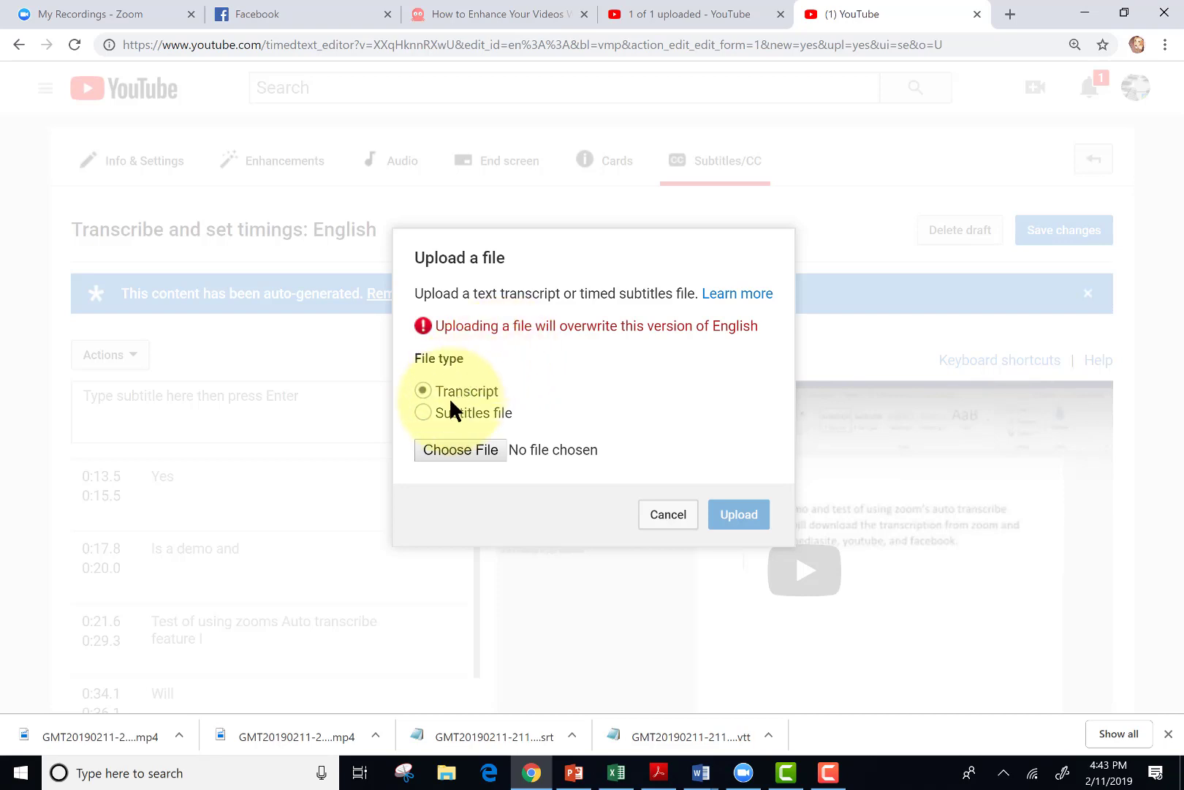
# Step: Upload zoom.en_US.srt as a timed subtitles file and save the changes
pyautogui.click(424, 414)
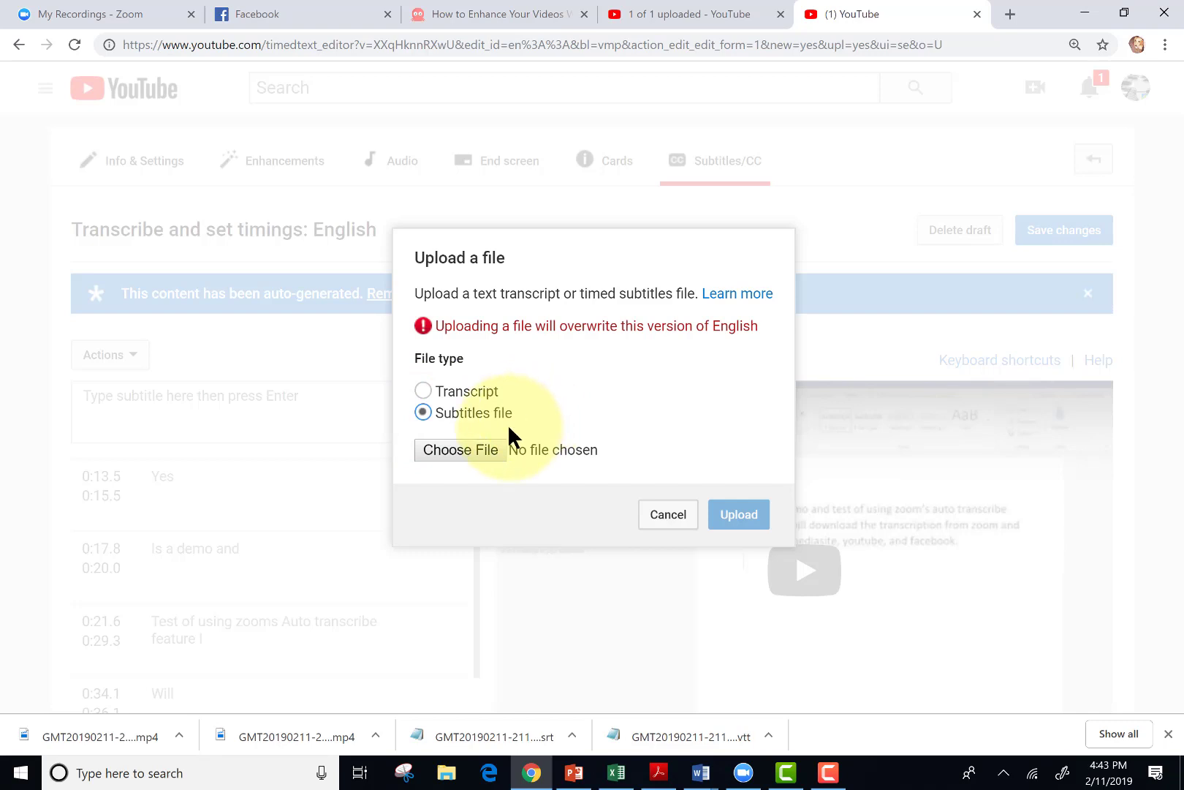
pyautogui.click(475, 450)
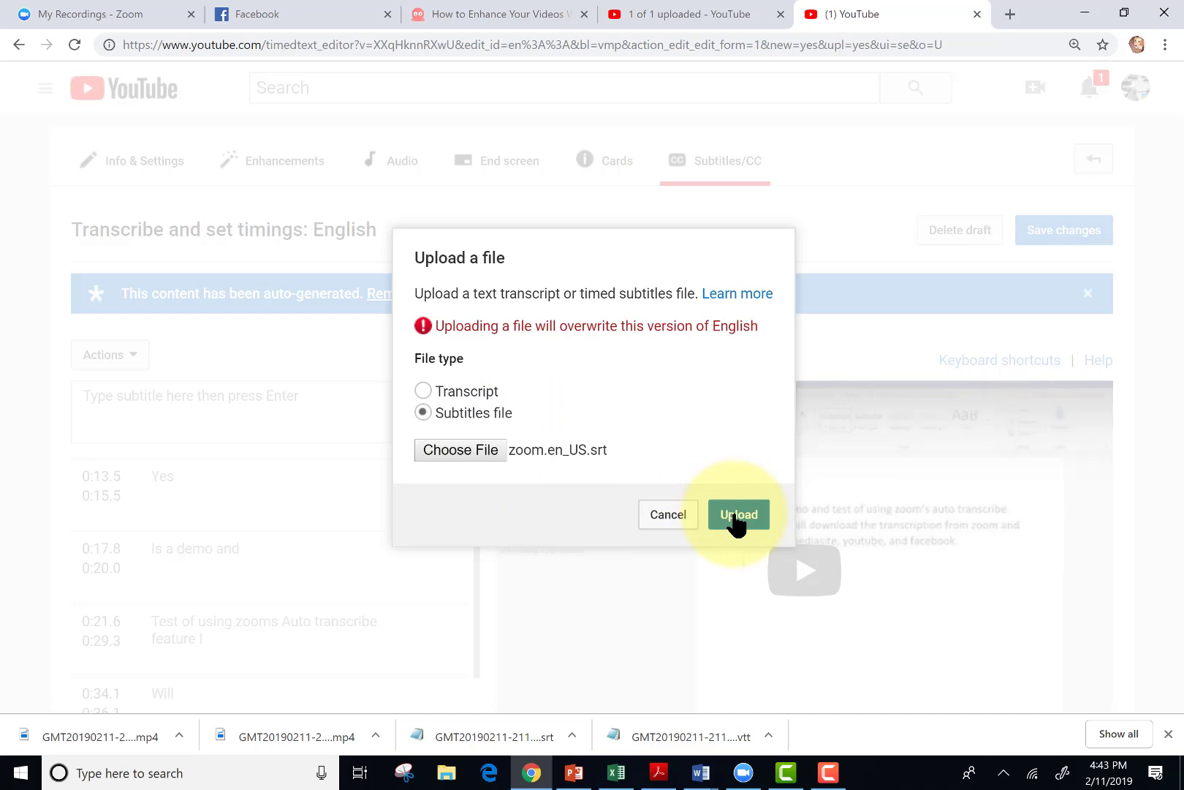
pyautogui.click(737, 516)
pyautogui.moveTo(780, 591)
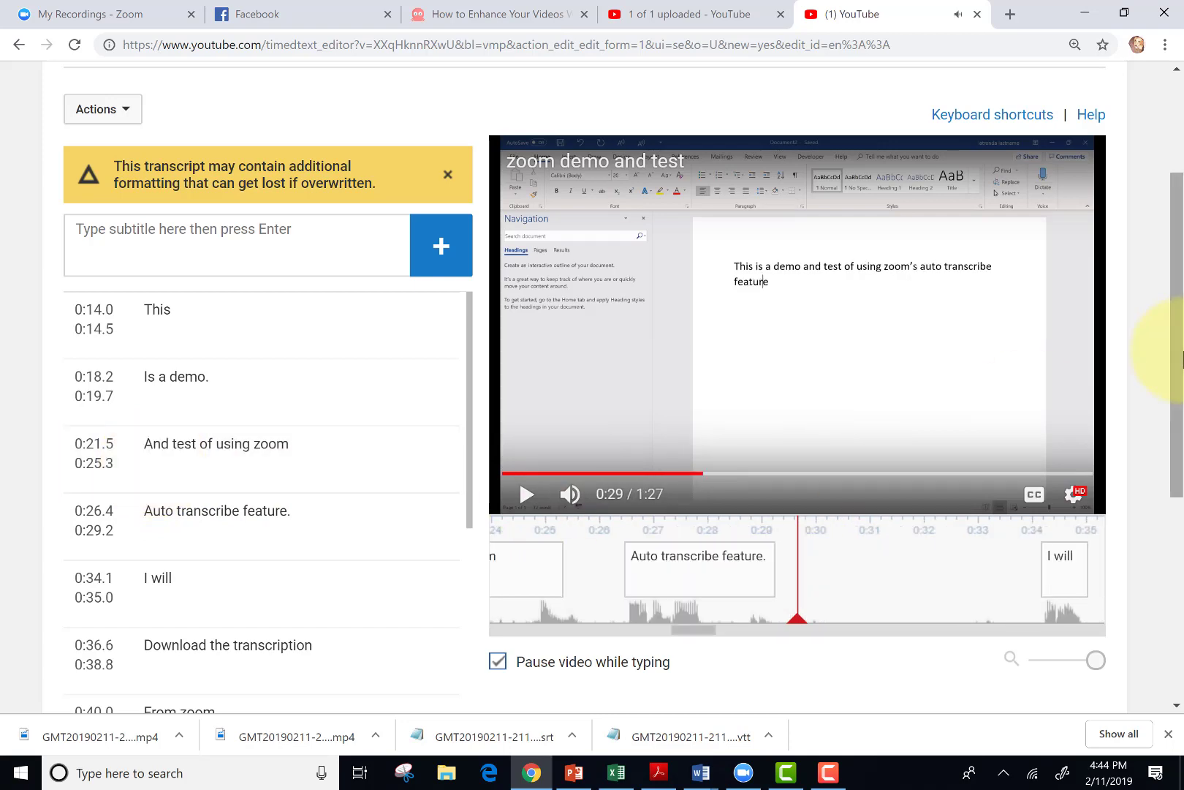
pyautogui.moveTo(1180, 359); pyautogui.dragTo(1169, 232)
pyautogui.click(1068, 231)
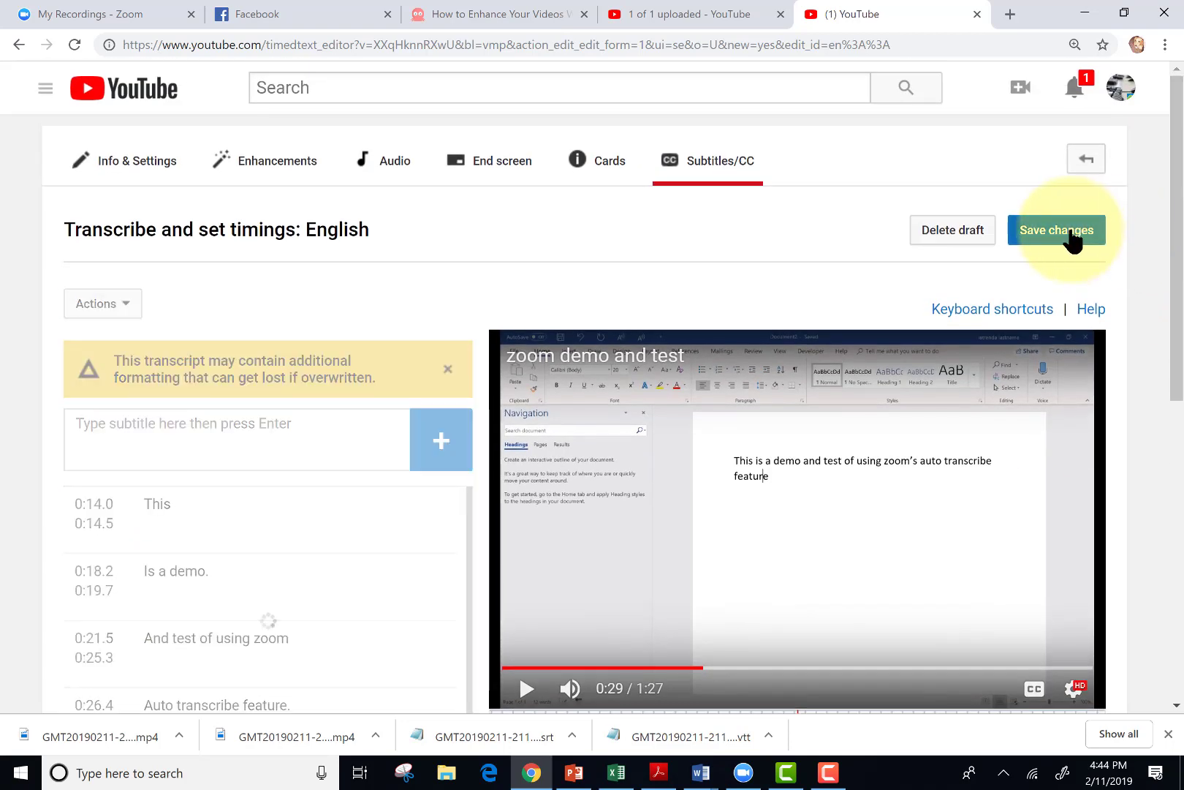
pyautogui.click(1121, 87)
# Step: Play 'zoom demo and test' with captions showing, then pause it at 0:30
pyautogui.click(998, 231)
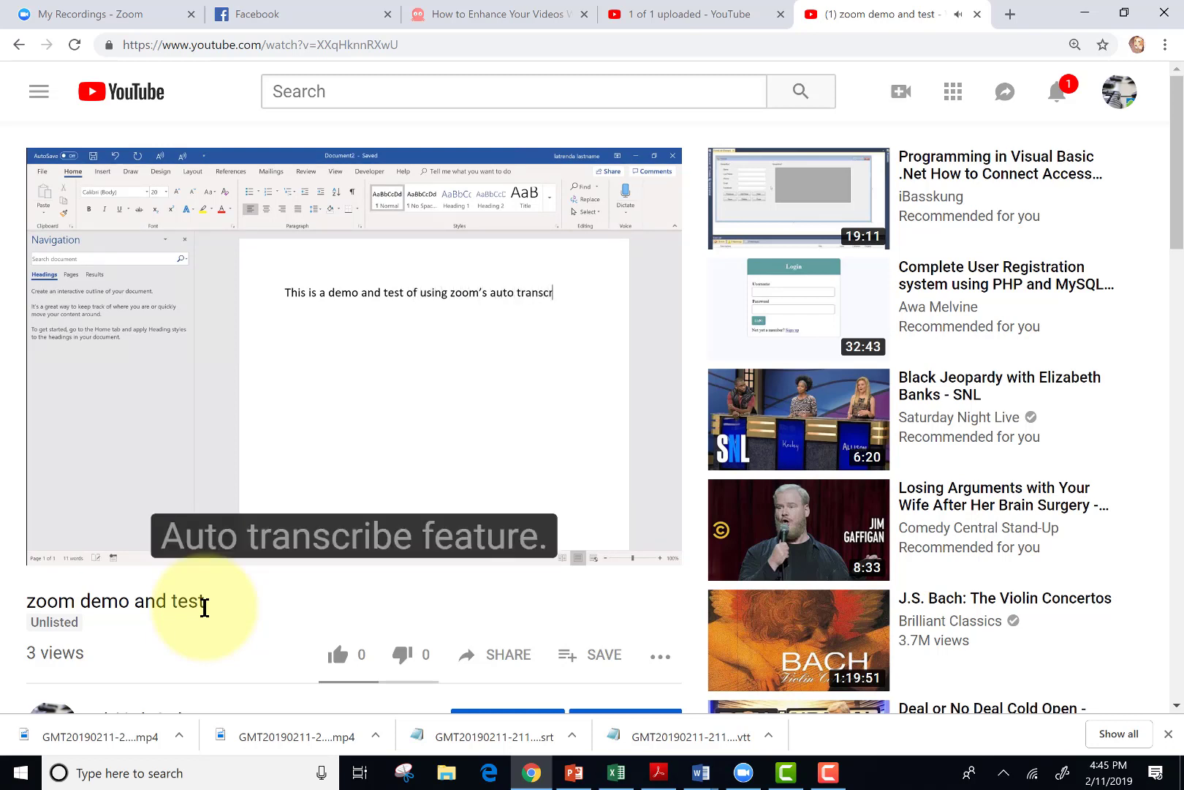
pyautogui.moveTo(143, 541)
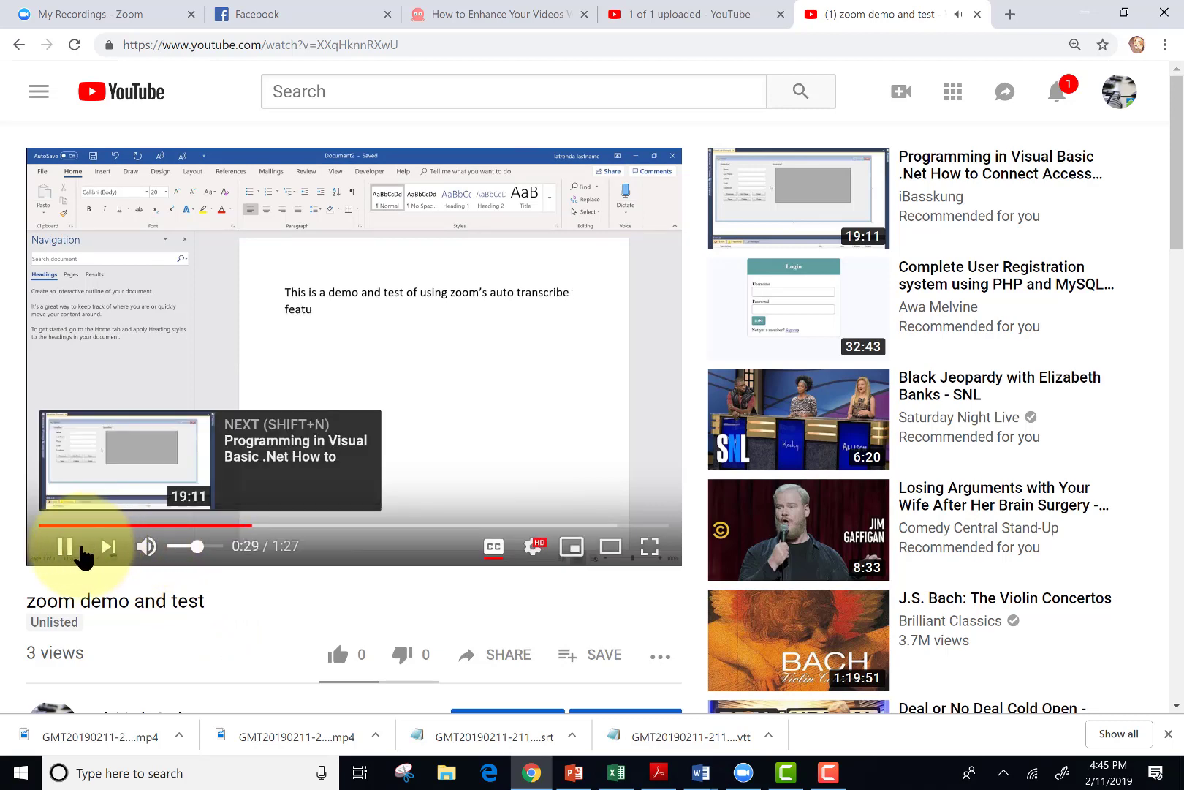
pyautogui.click(65, 549)
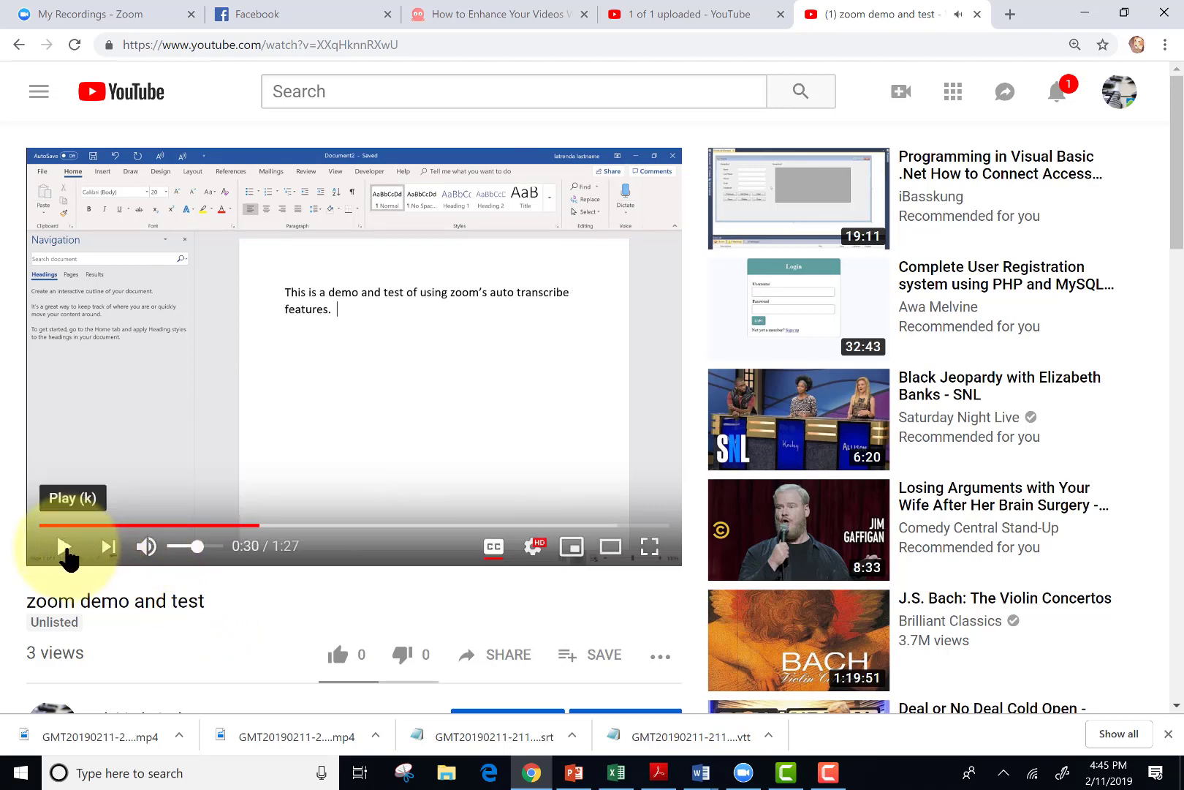